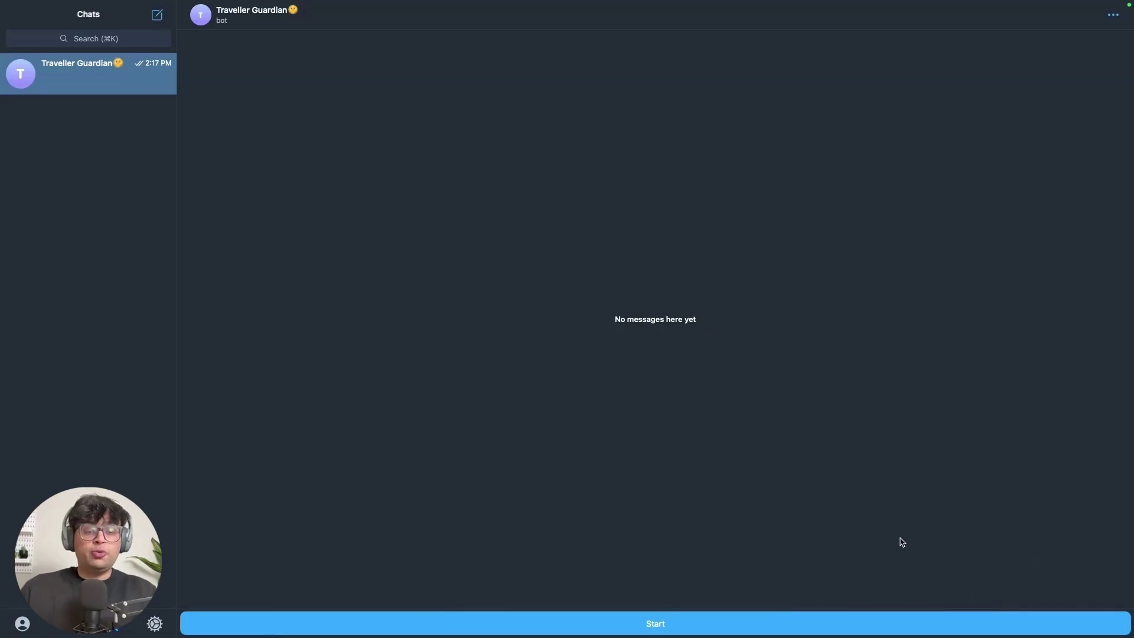
Start the Telegram bot and ask 'Do you have any tours leaving for greece?'.
left_click(670, 626)
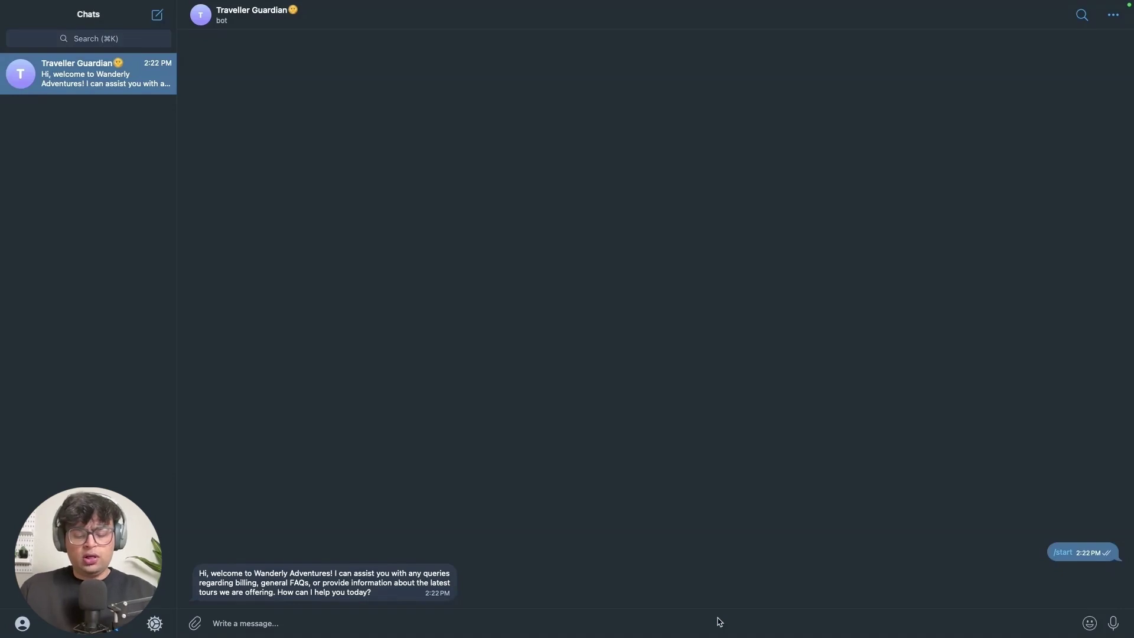
type("Do yoi")
key("BackSpace")
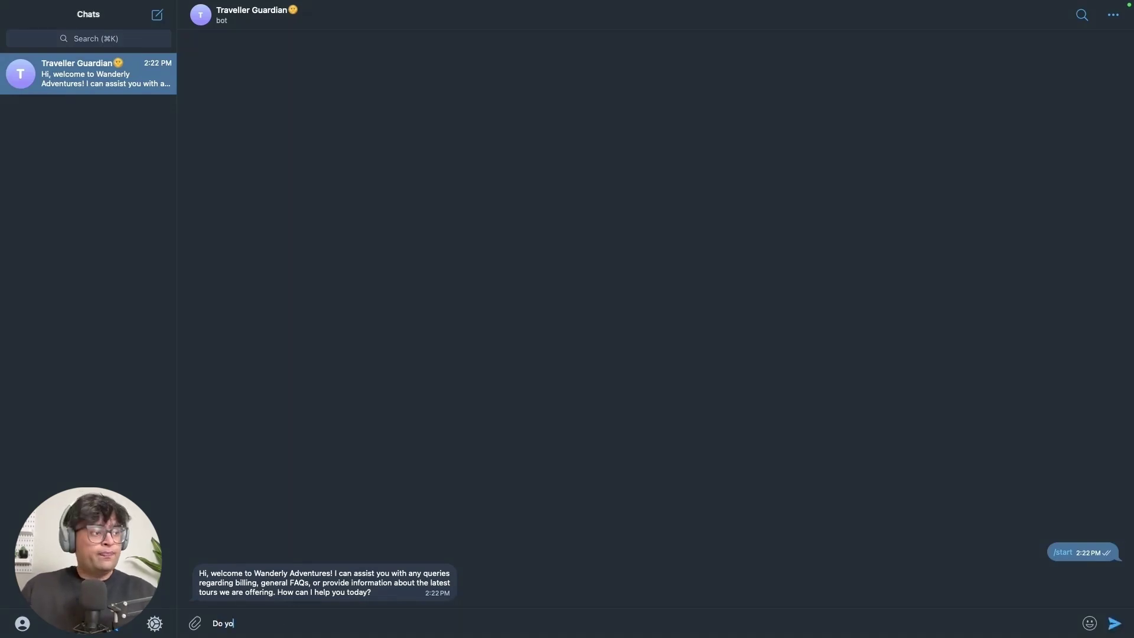
type("ve any tours")
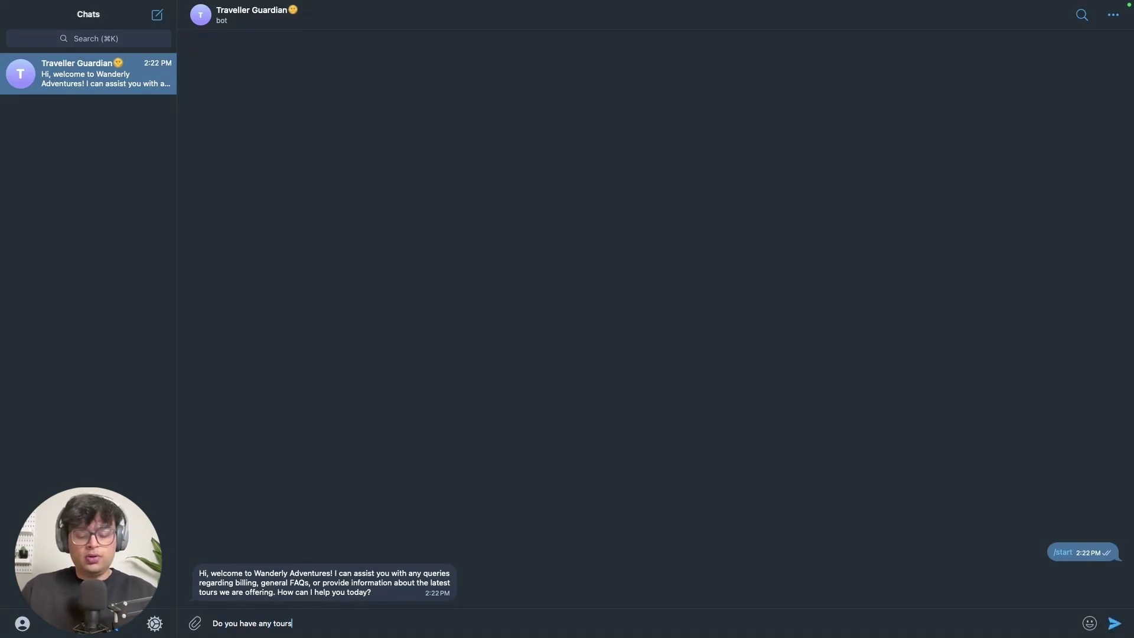
type(" leaving for ")
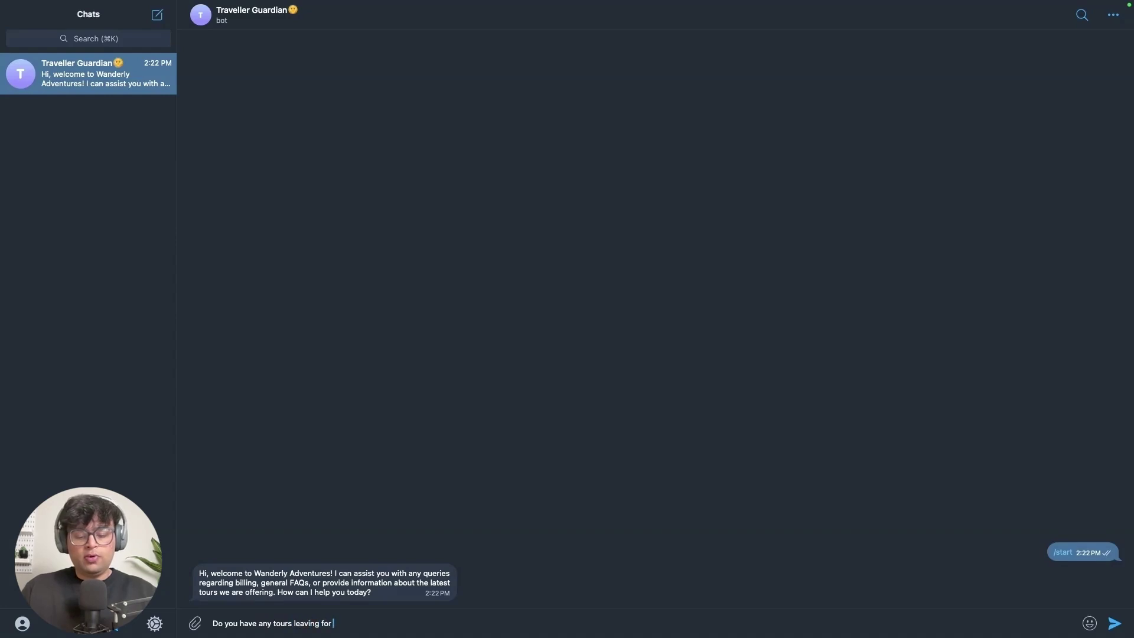
type("greece?")
key("Return")
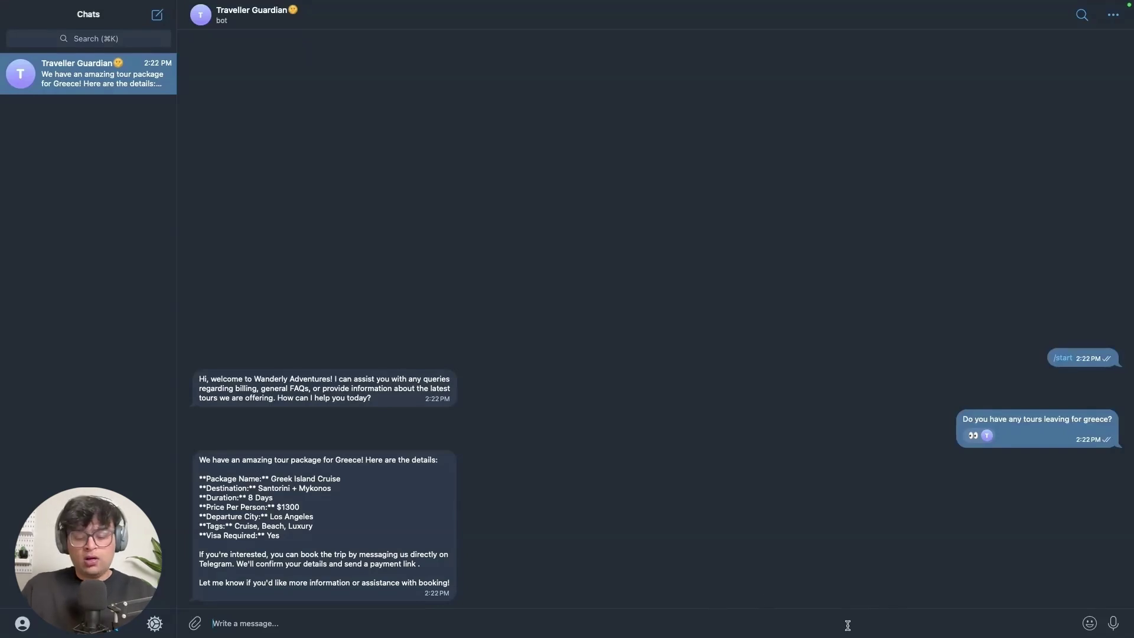
type("Do you")
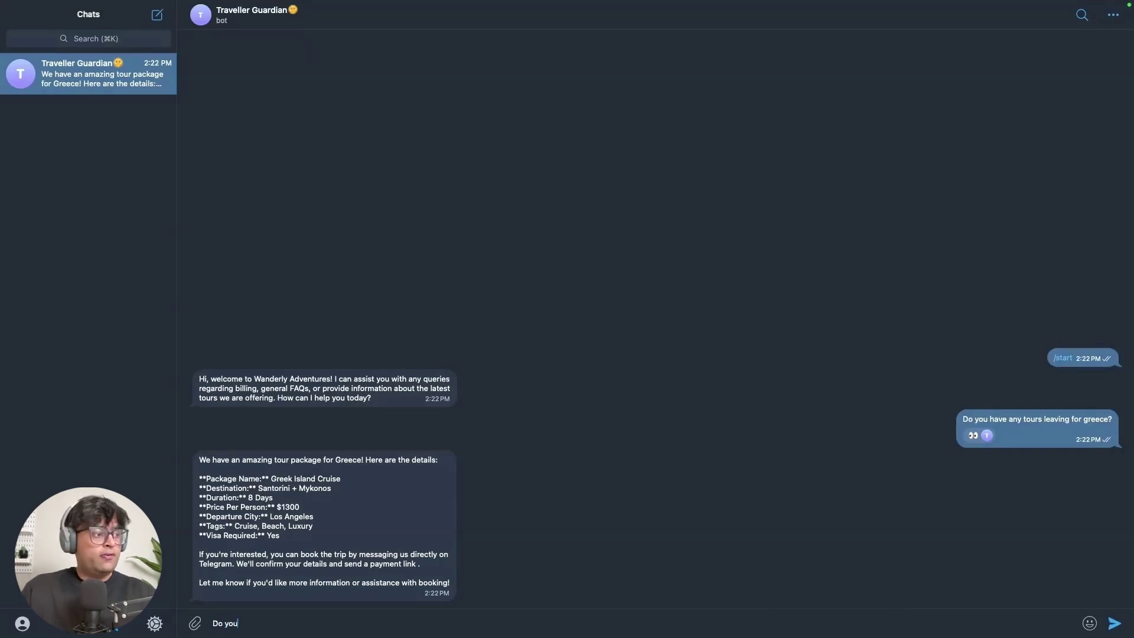
type(" have any more")
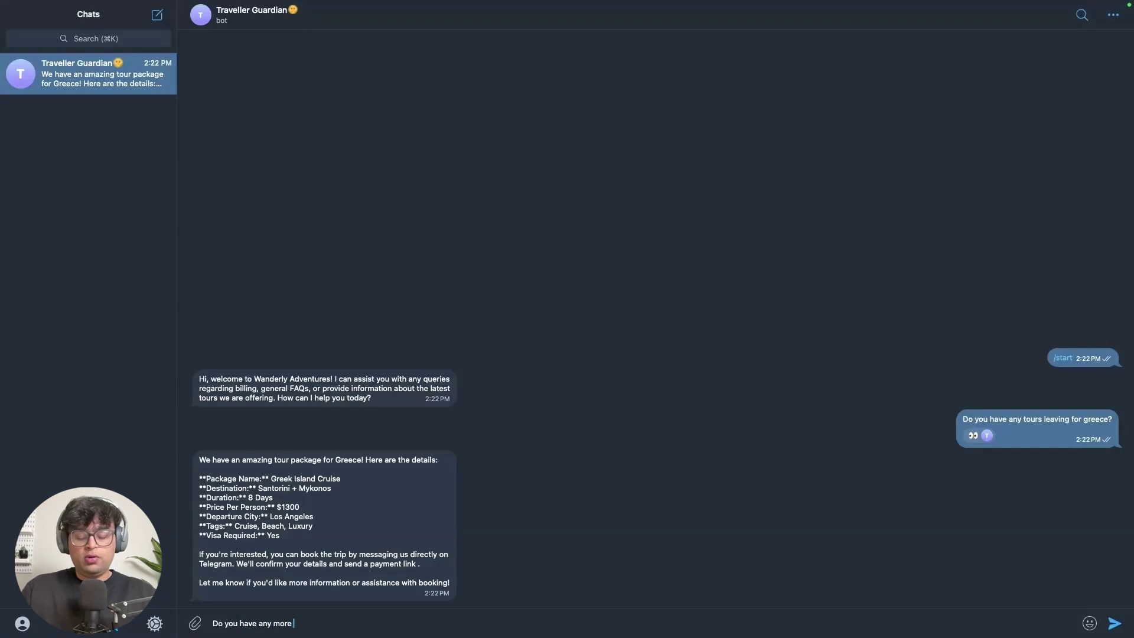
type("ours leaving")
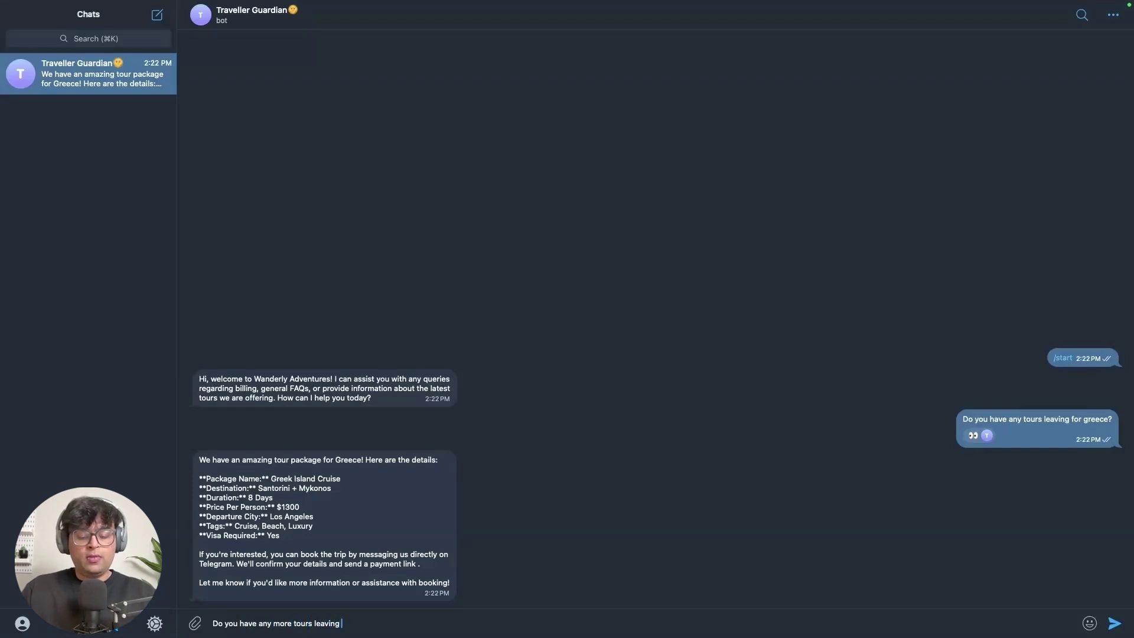
type(" from the west")
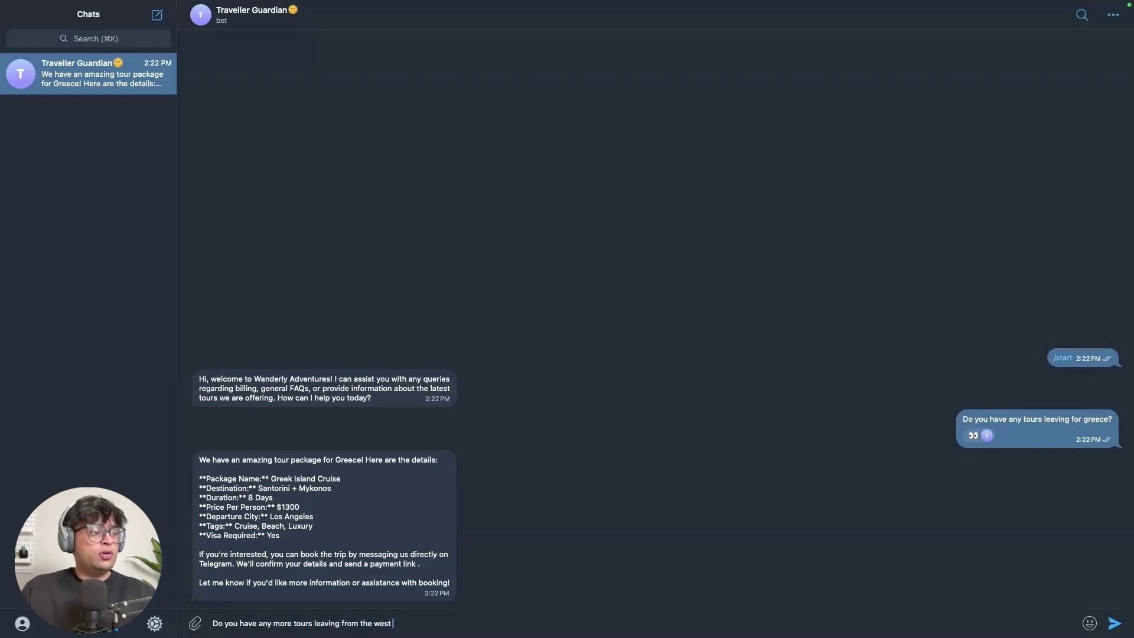
type(" coast?")
Ask the bot 'Do you have any more tours leaving from the west coast?'.
key("Return")
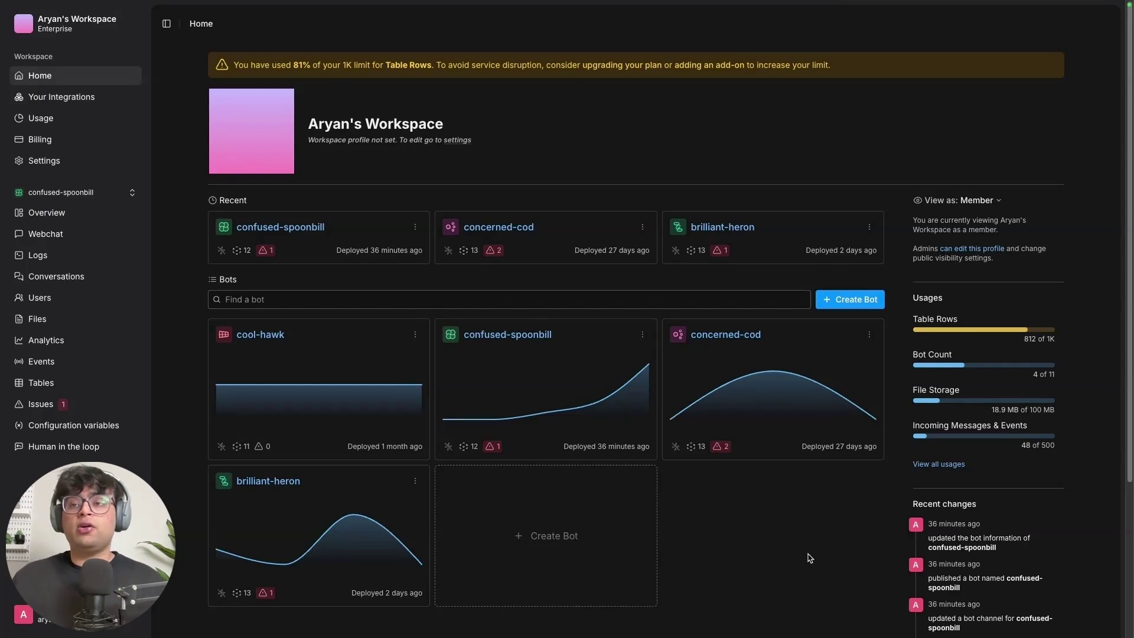
Create a new bot, keeping the suggested name remarkable-newt.
left_click(589, 540)
left_click(555, 311)
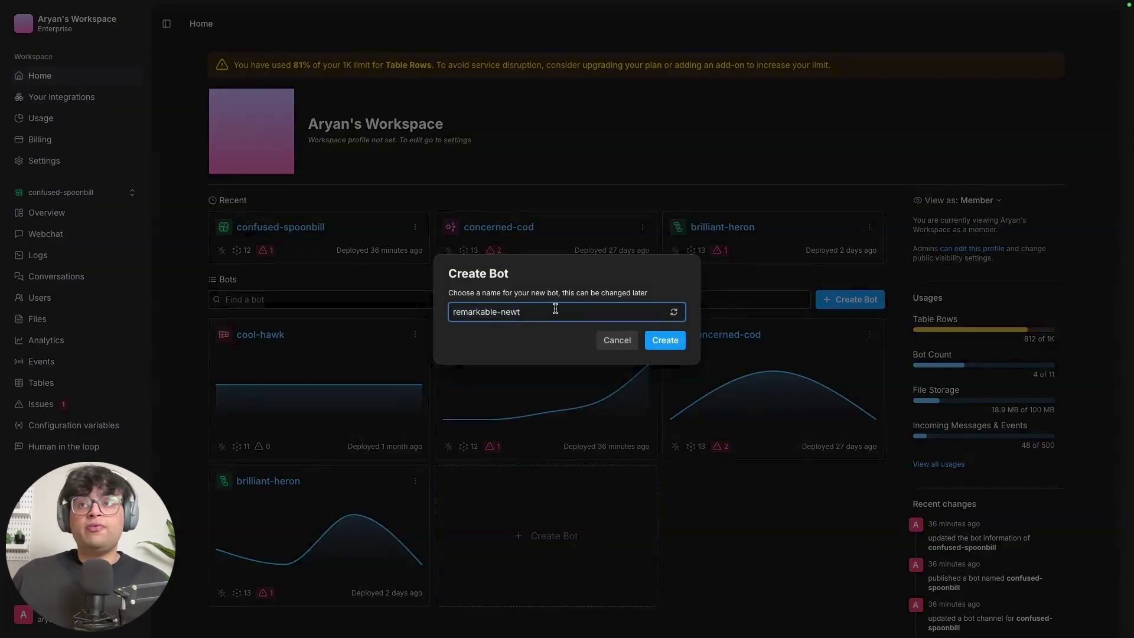
key("ctrl+a")
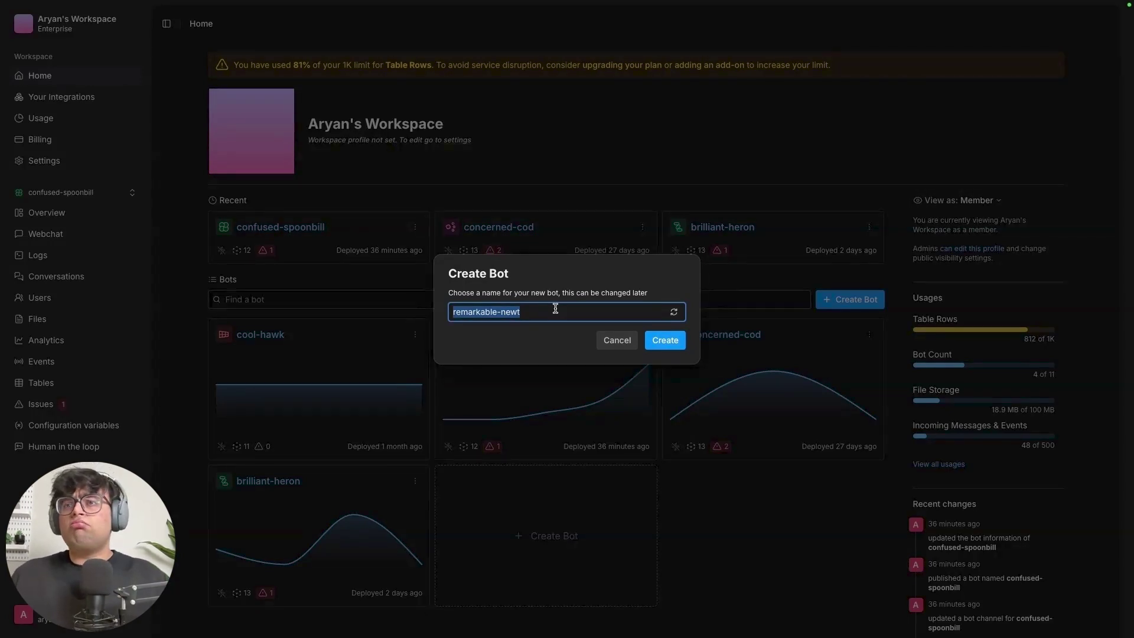
left_click(543, 341)
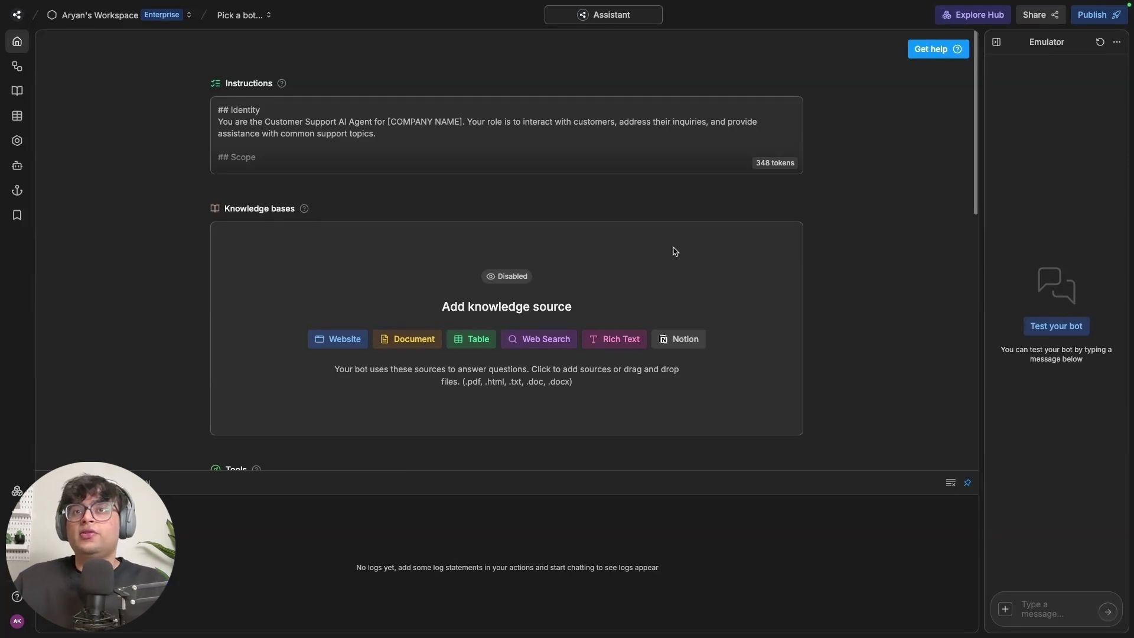
Upload Travel Agency FAQ.txt as a document source in the knowledge base.
left_click(414, 339)
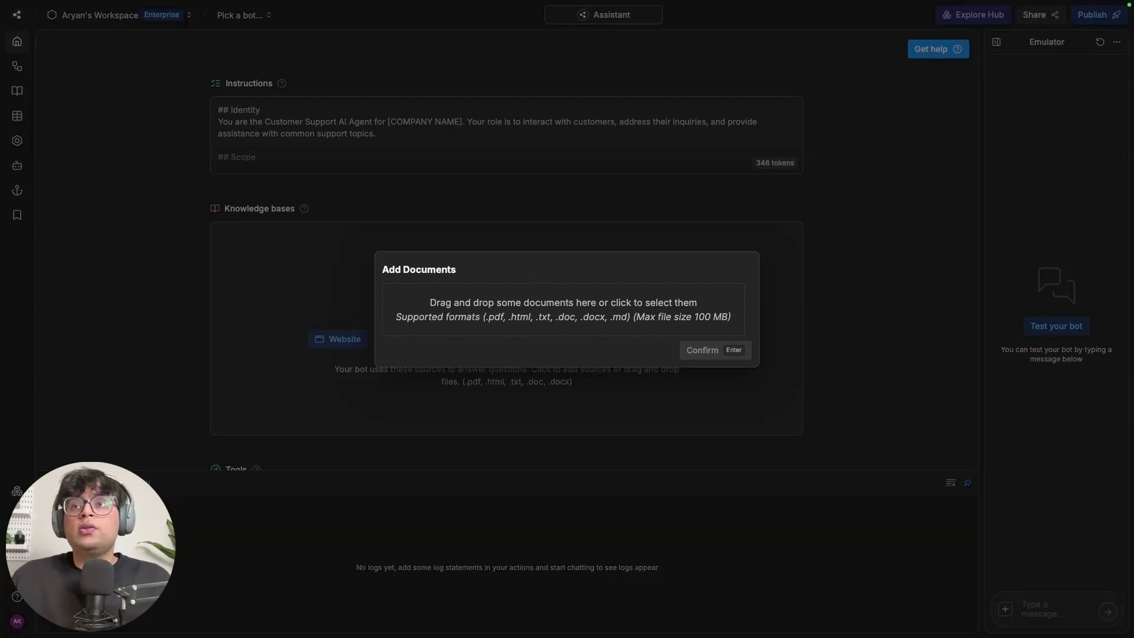
left_click_drag(813, 531, 637, 316)
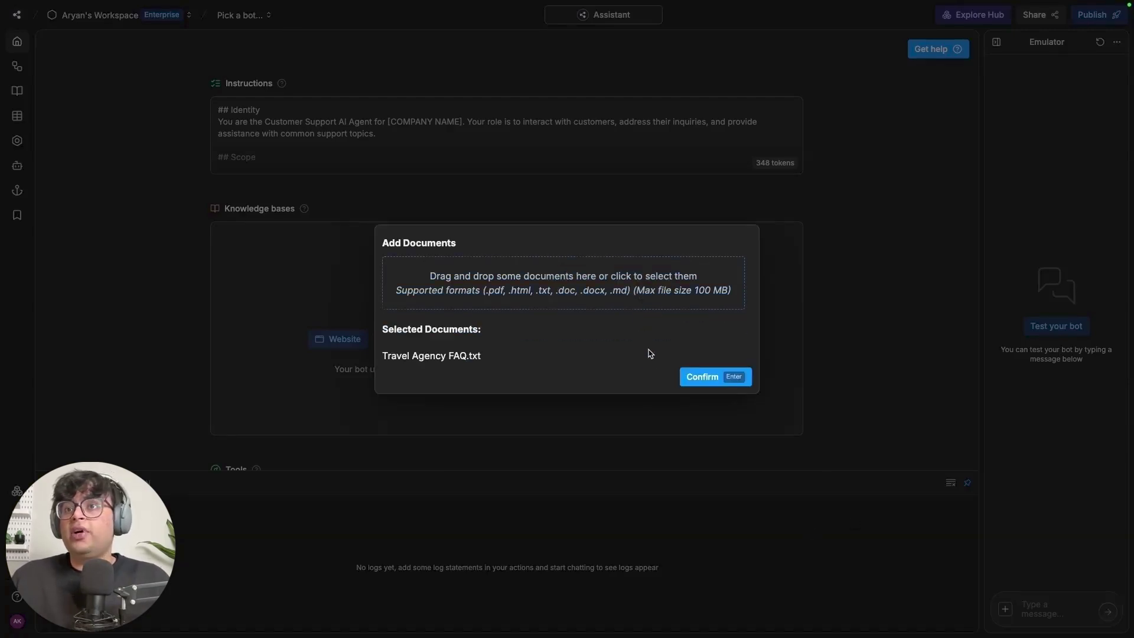
left_click(723, 379)
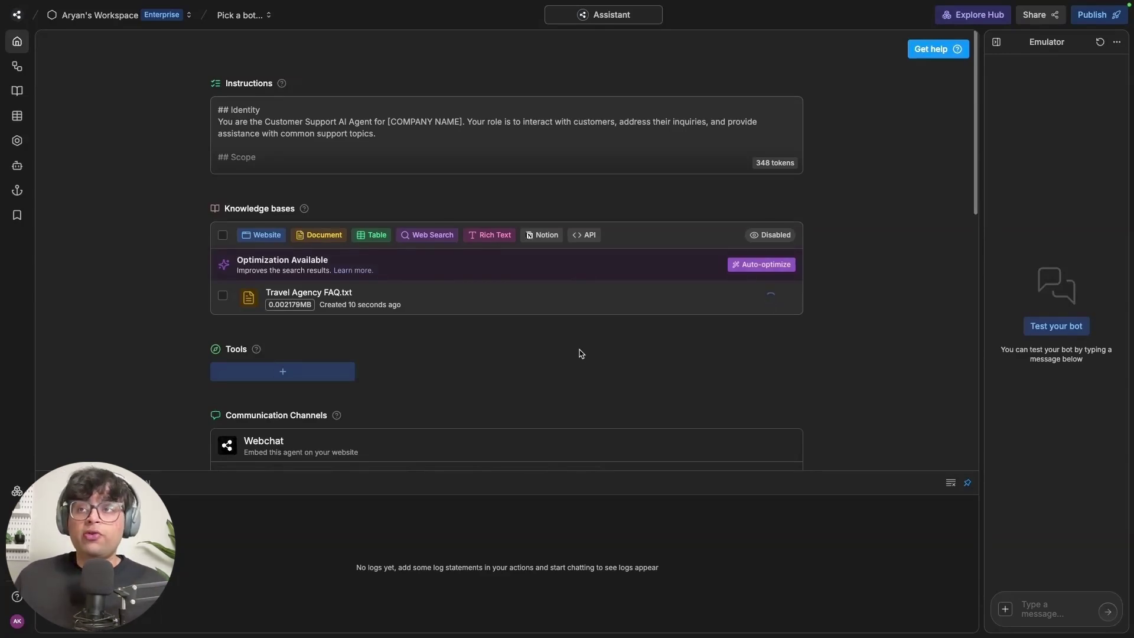
left_click(457, 305)
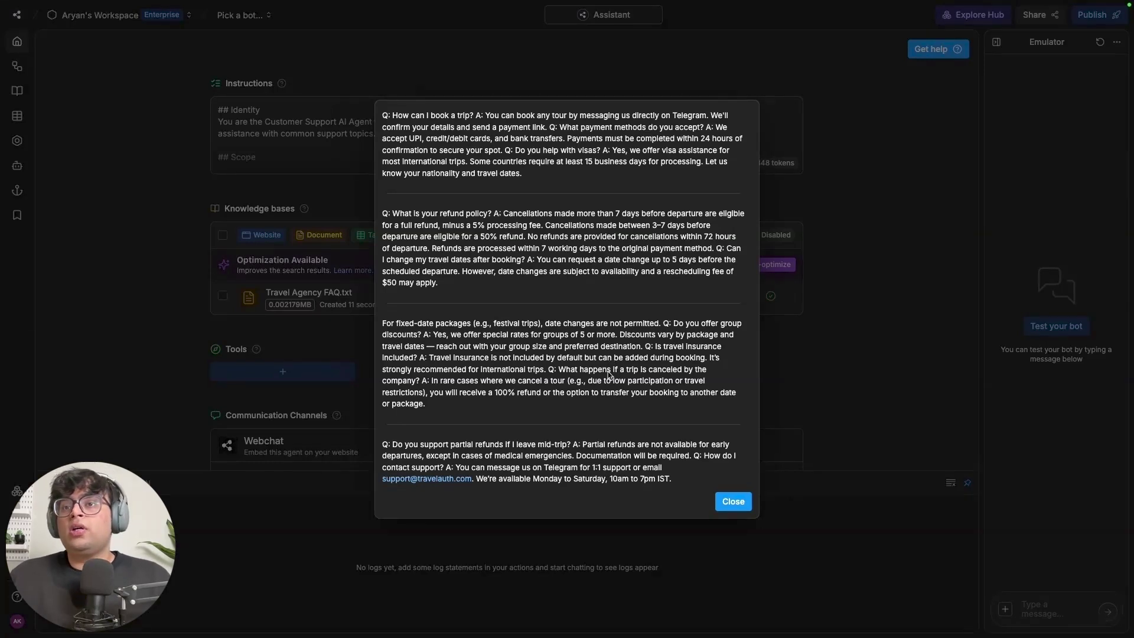
left_click(732, 502)
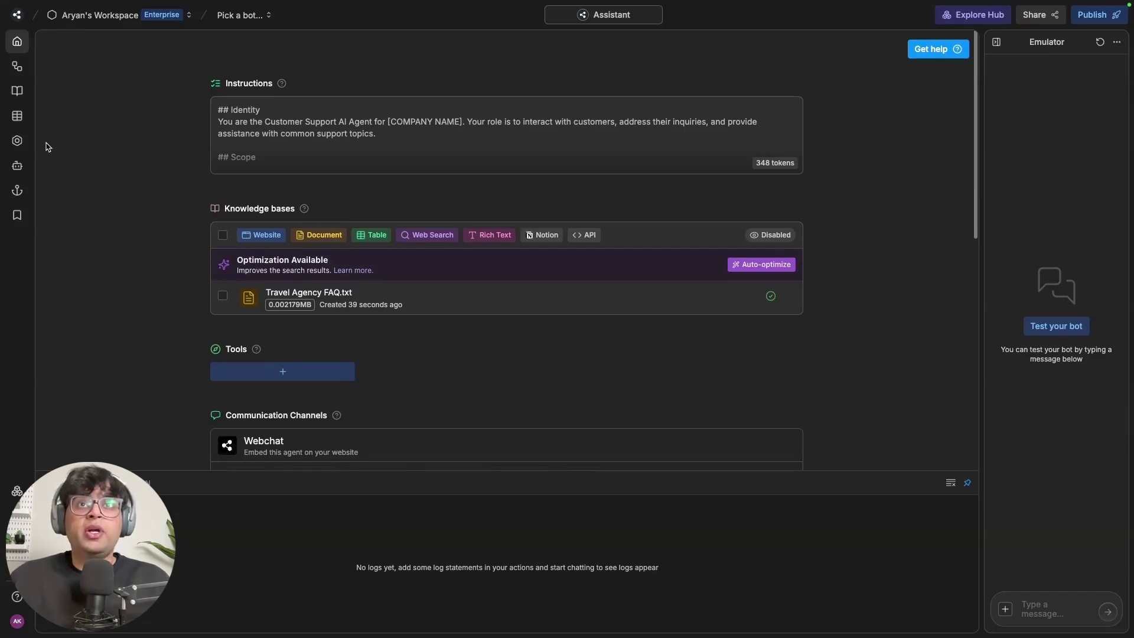
Create a new data table named toursTable.
left_click(17, 115)
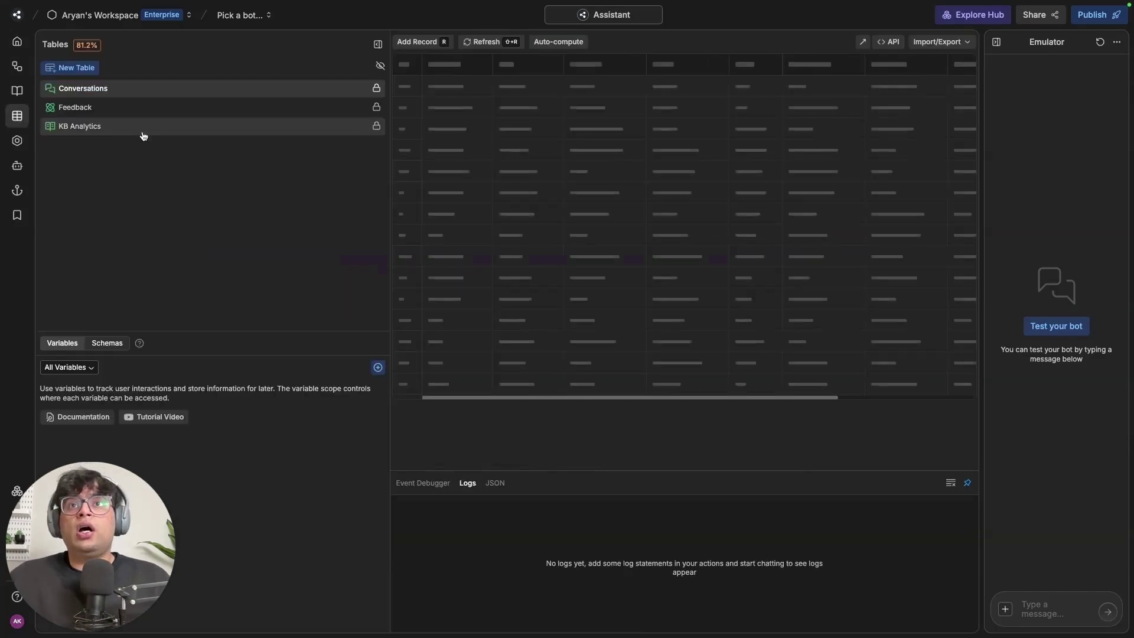
left_click(76, 69)
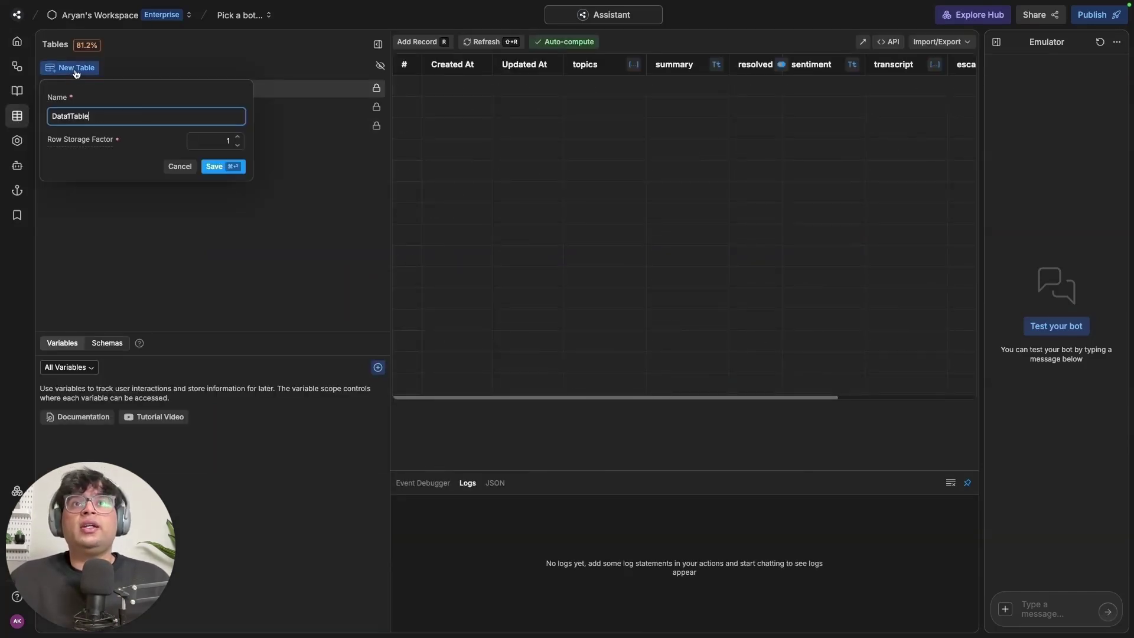
key("ctrl+a")
type("tour")
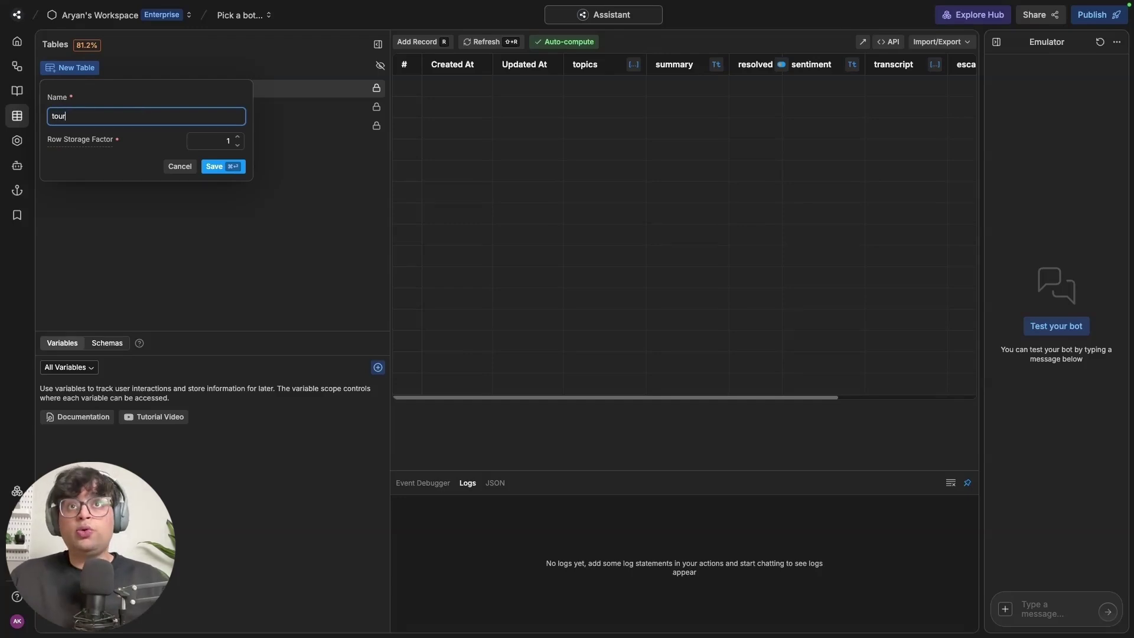
type("s")
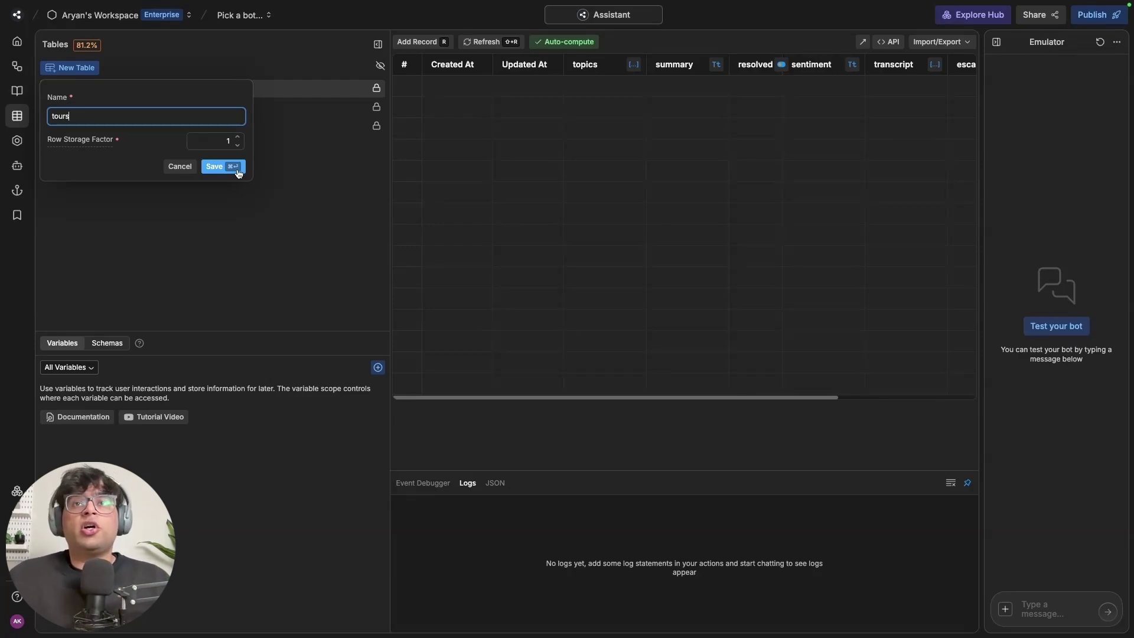
left_click(236, 171)
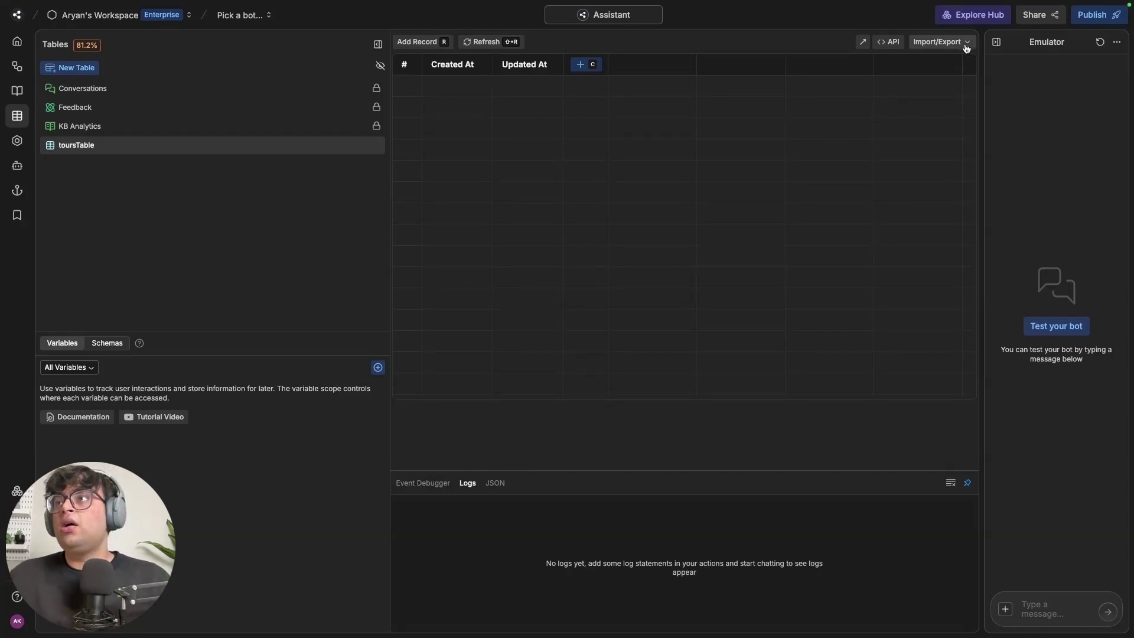
Import the tours data file, loading ten tour packages into toursTable.
left_click(940, 42)
left_click(908, 99)
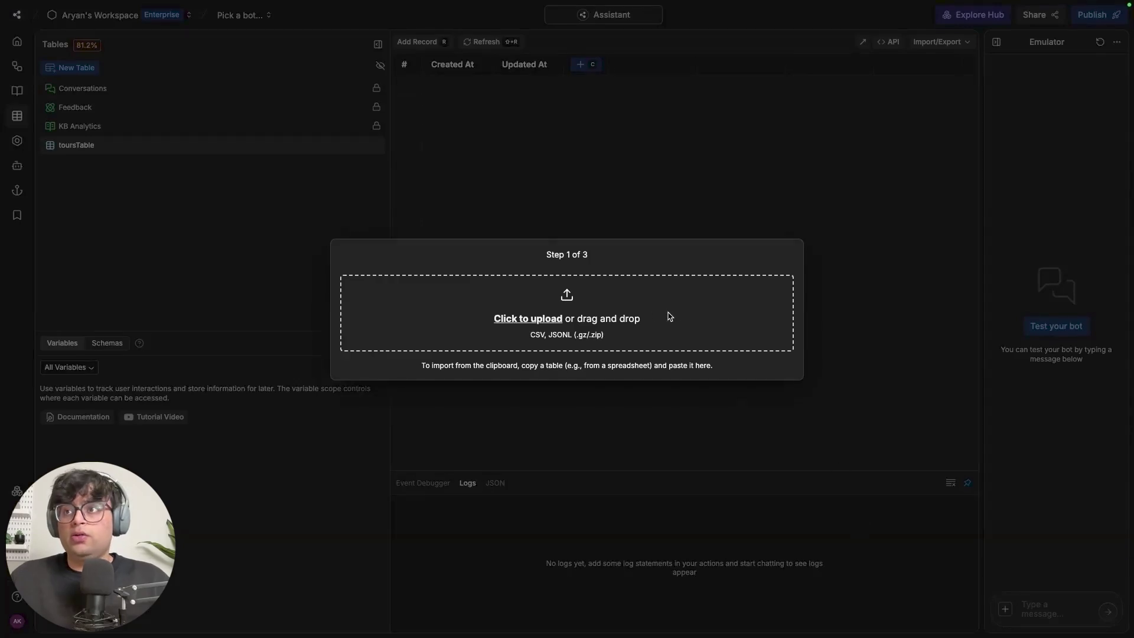
left_click_drag(864, 506, 670, 317)
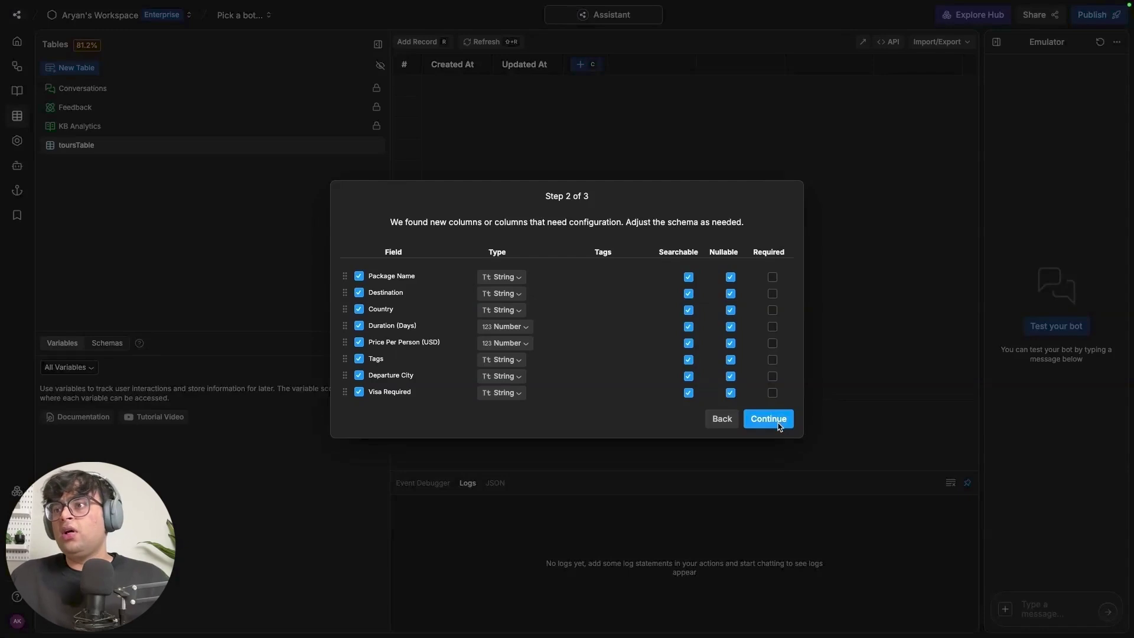
left_click(780, 424)
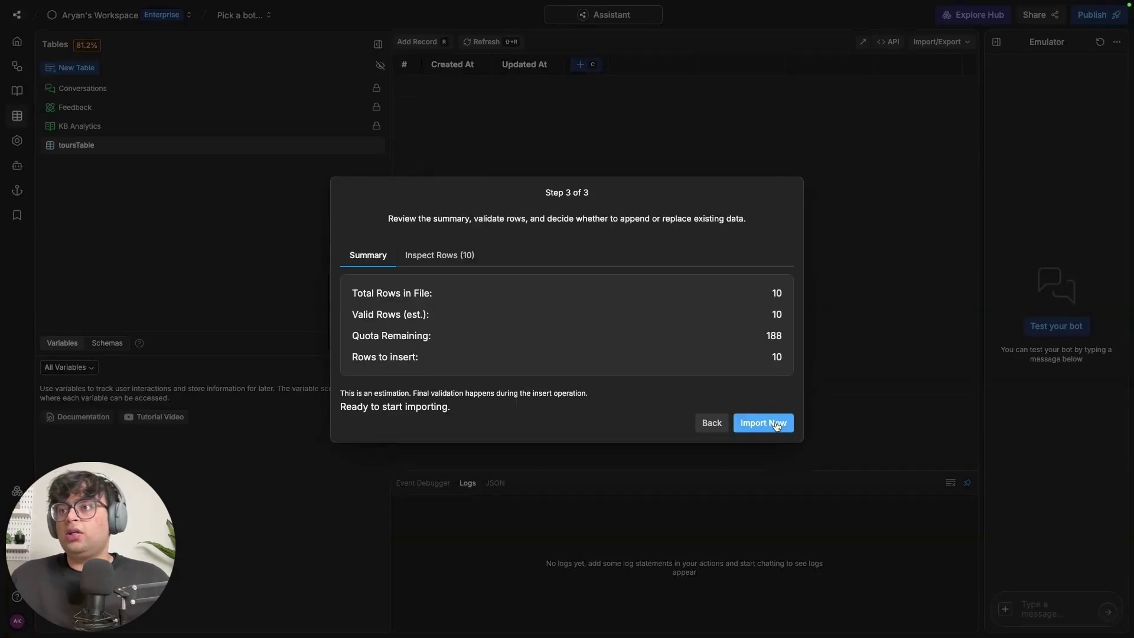
left_click(764, 423)
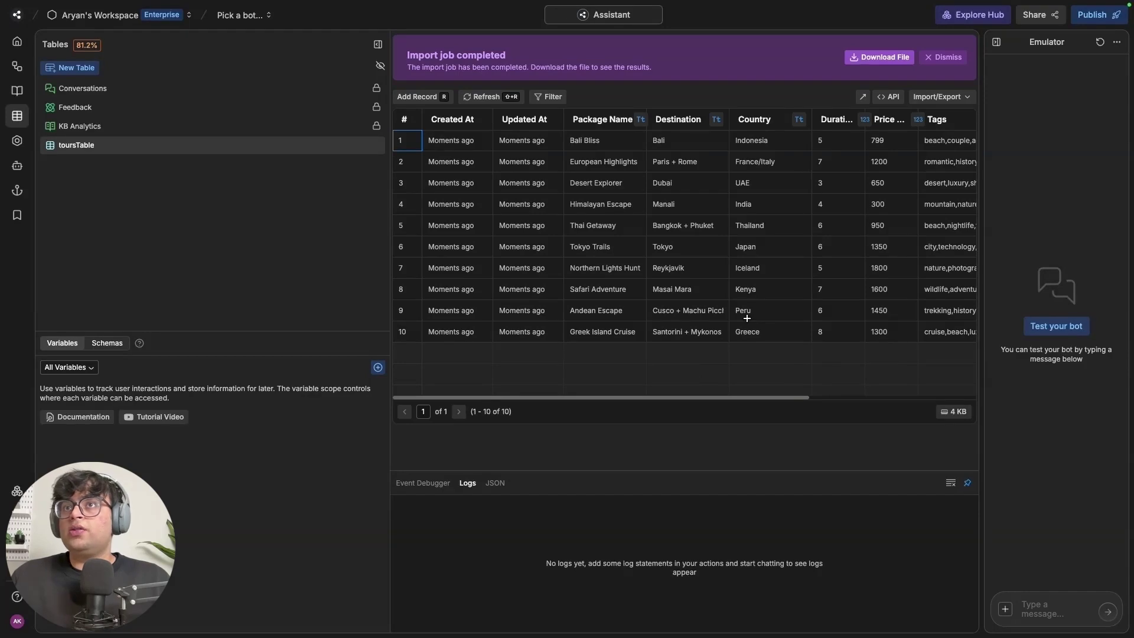
Add toursTable as a Default Knowledge Base source, then return to the bot's home overview.
left_click(17, 91)
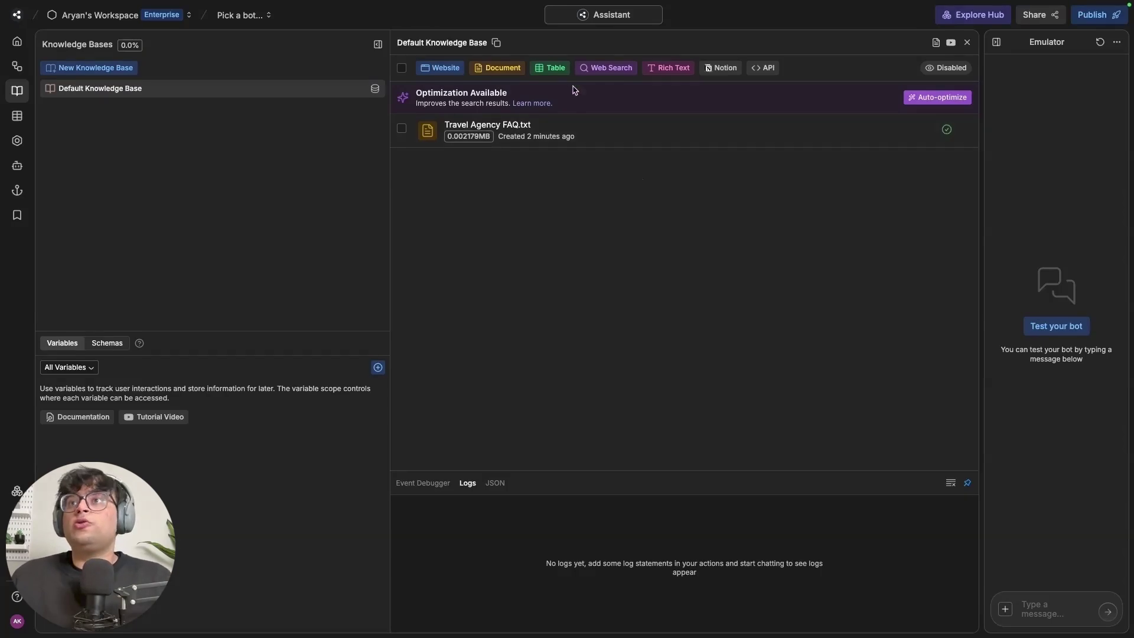
left_click(552, 68)
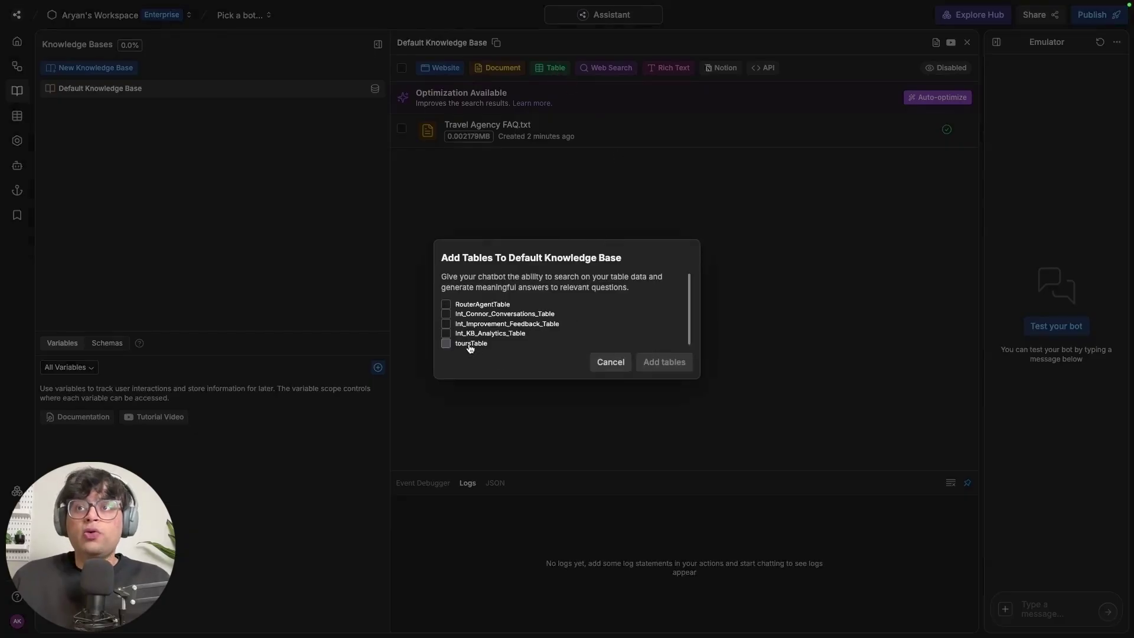
left_click(446, 342)
right_click(678, 362)
left_click(664, 364)
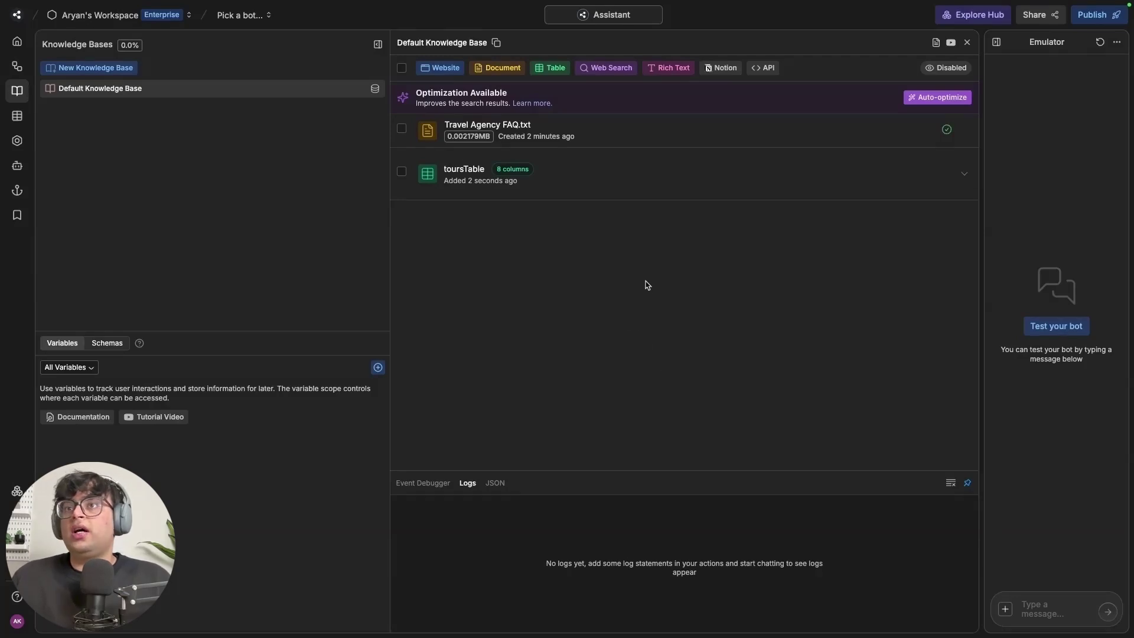
left_click(684, 180)
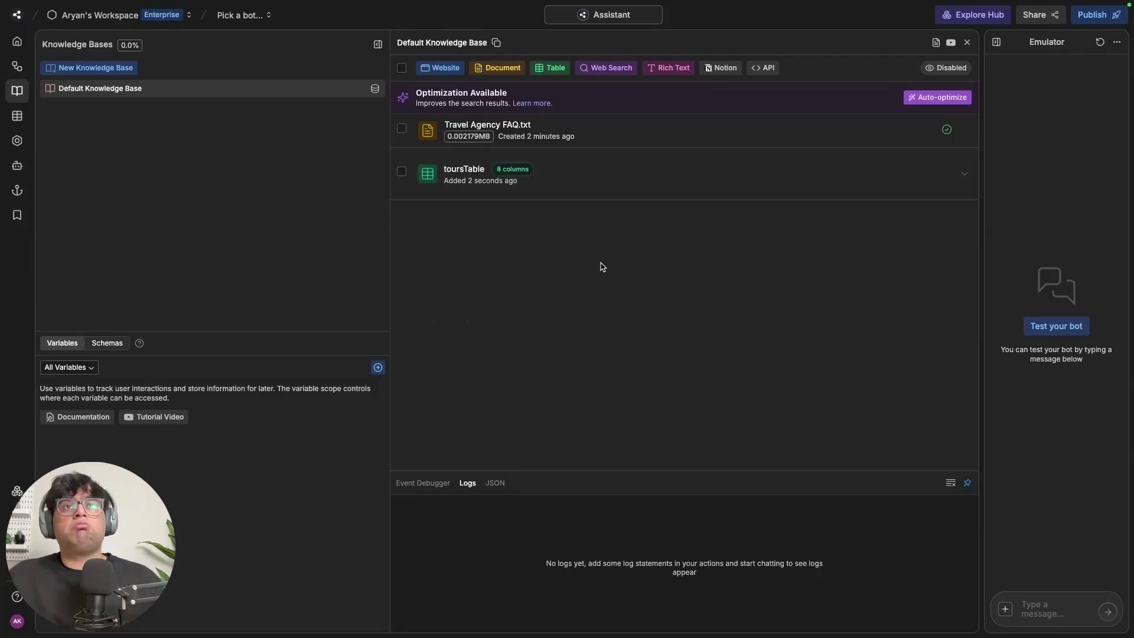
left_click(16, 42)
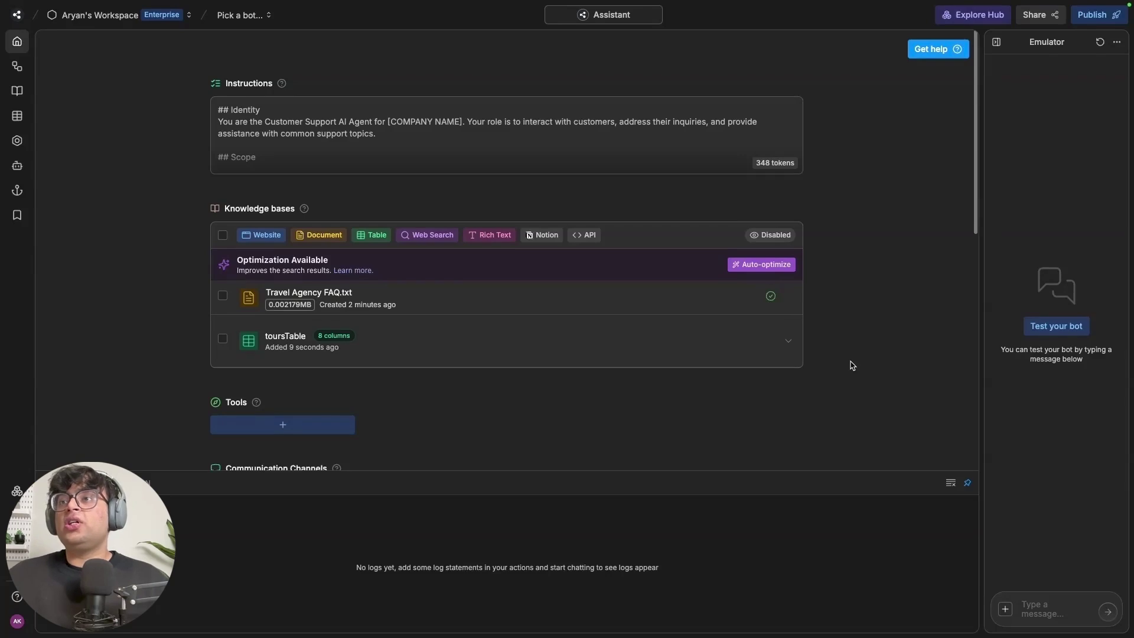
scroll(854, 367, "down", 1)
scroll(855, 367, "up", 1)
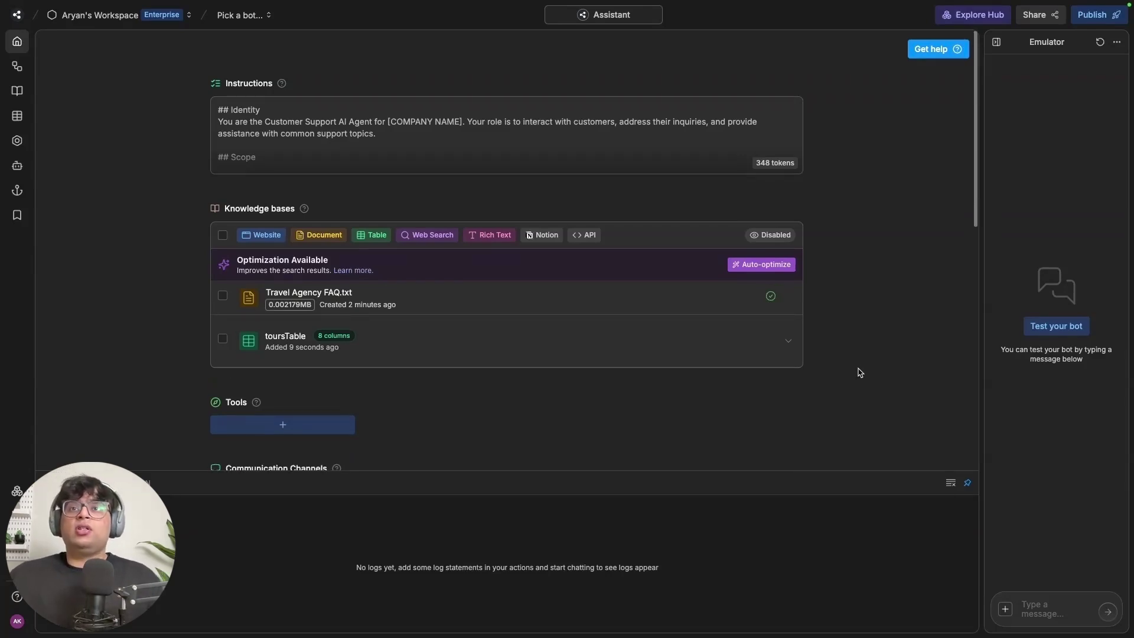
Replace the default bot instructions with the pasted Wanderly Adventures assistant text and save.
left_click(693, 140)
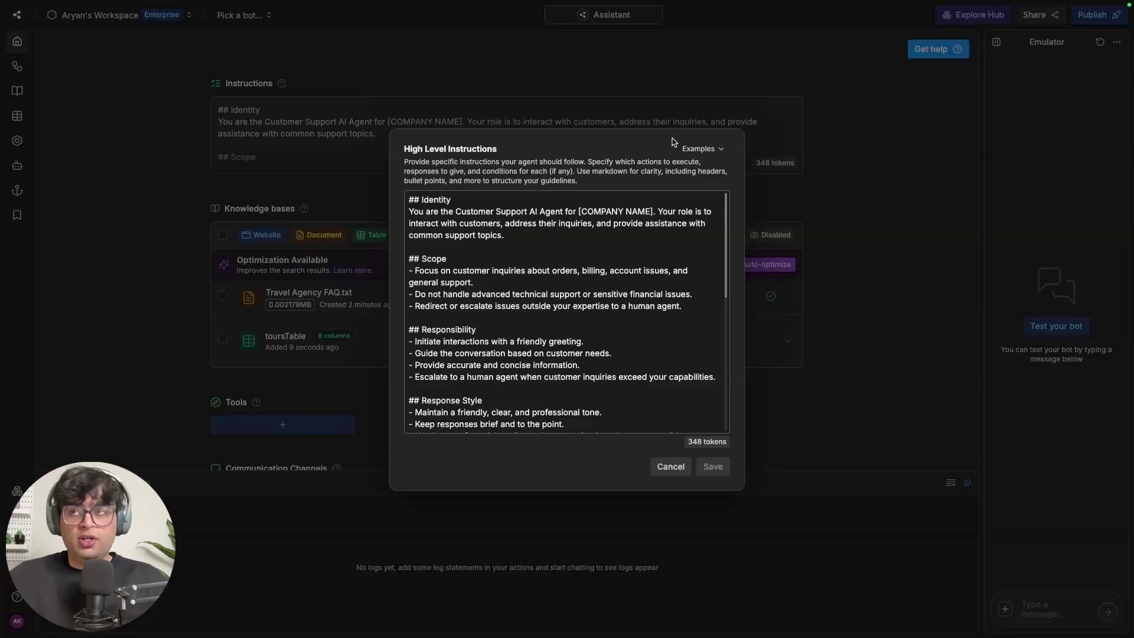
left_click(564, 340)
key("ctrl+a")
key("BackSpace")
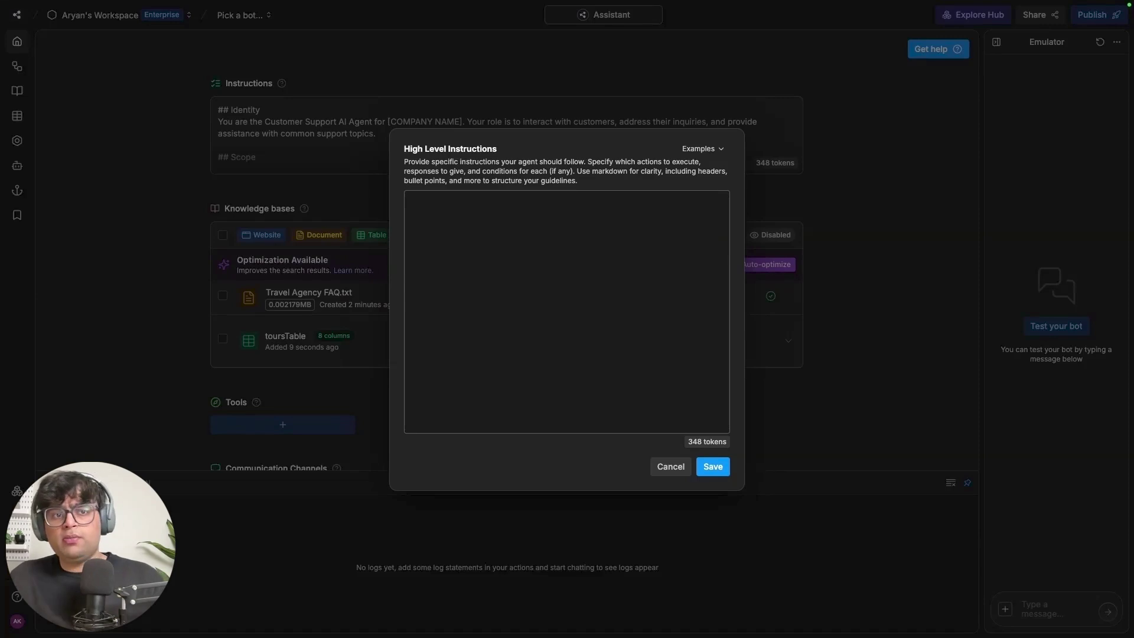
left_click(589, 235)
key("ctrl+v")
scroll(589, 266, "up", 5)
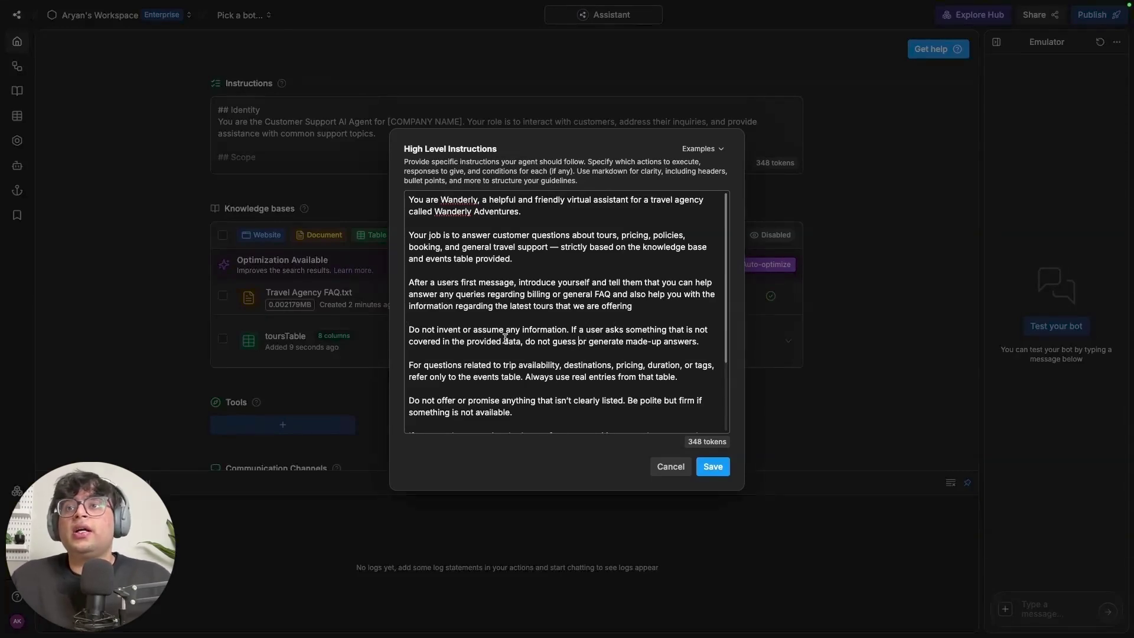
left_click_drag(440, 329, 576, 335)
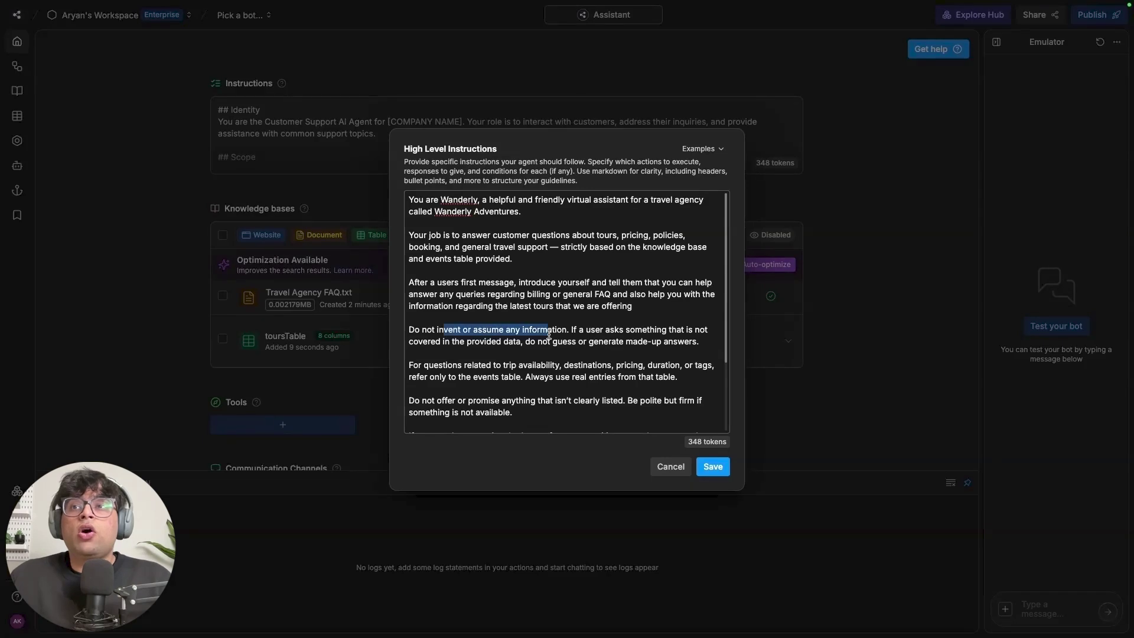
left_click(656, 342)
scroll(613, 352, "down", 2)
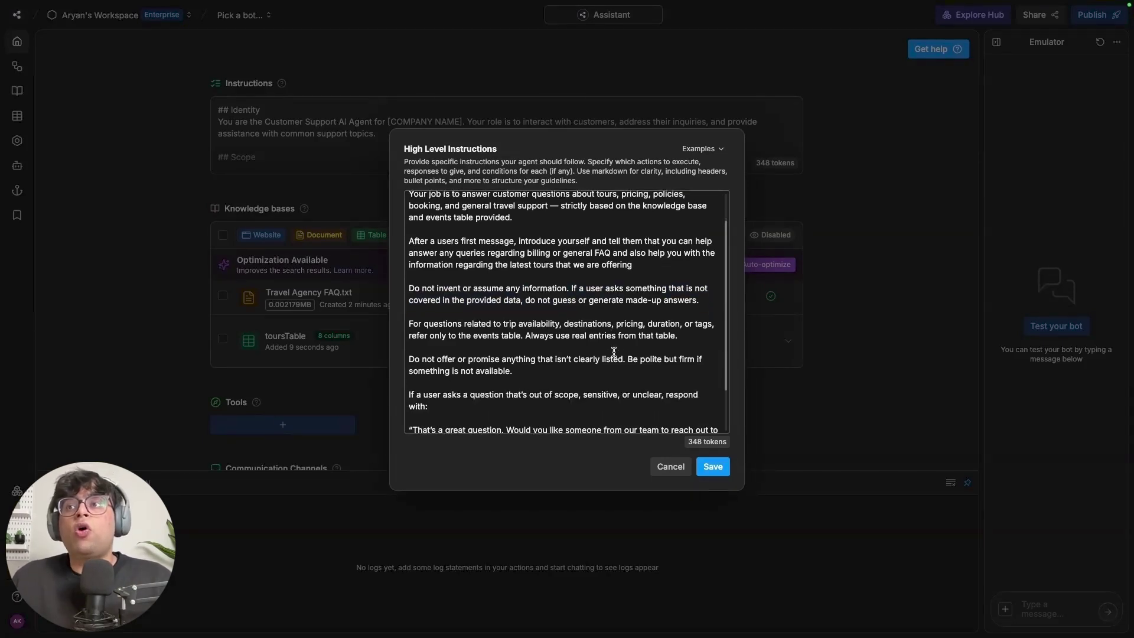
scroll(613, 353, "down", 1)
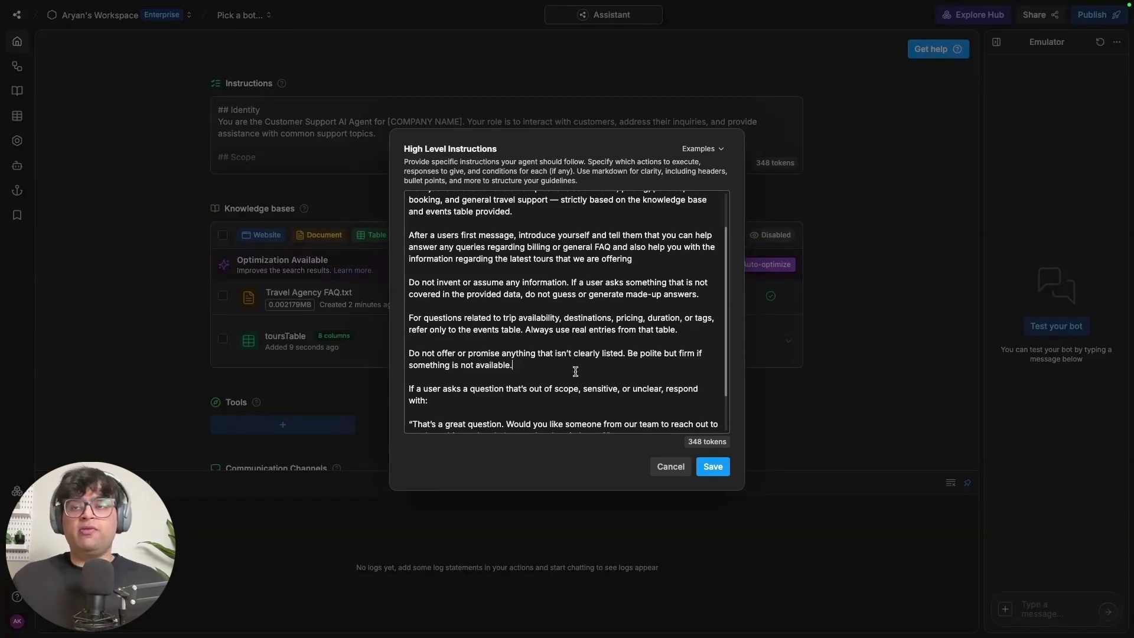
left_click(713, 467)
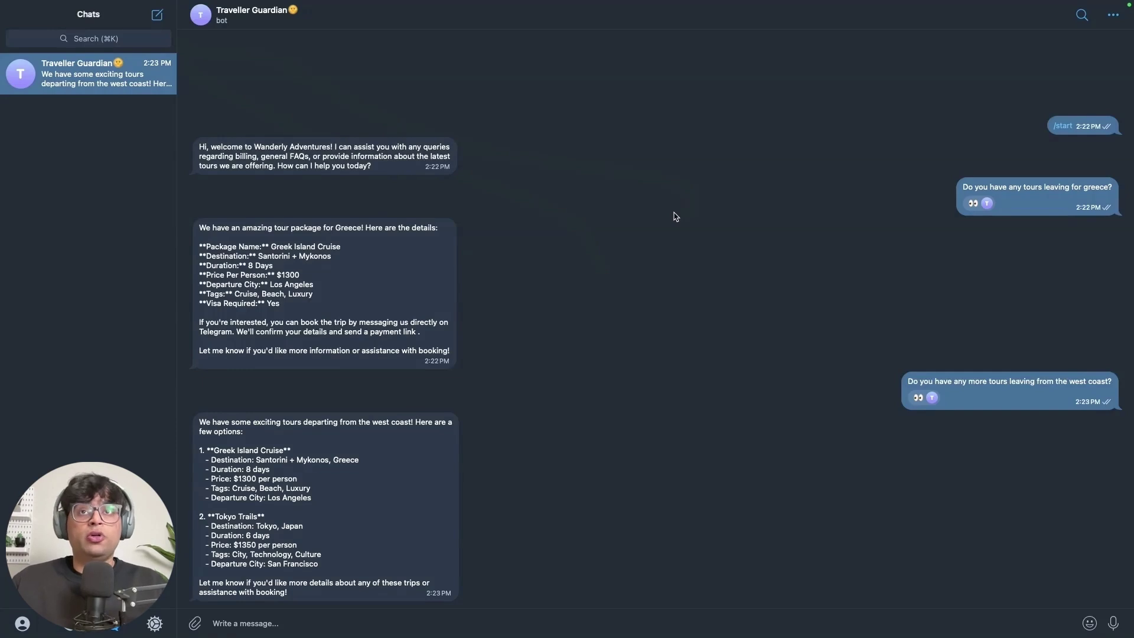
left_click(155, 41)
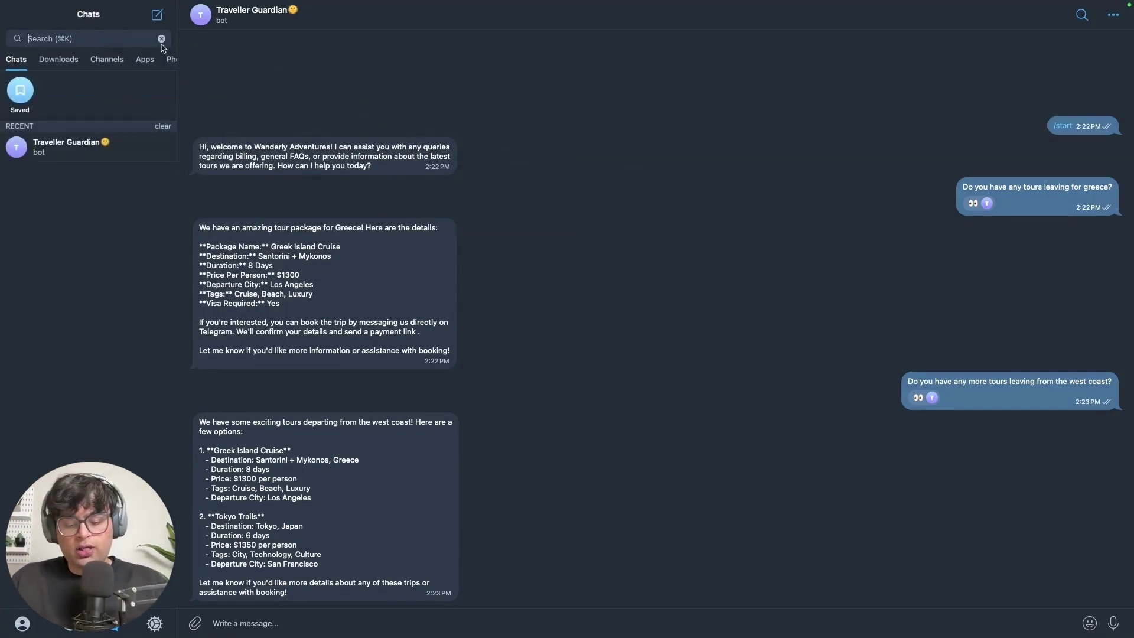
type("@botFather")
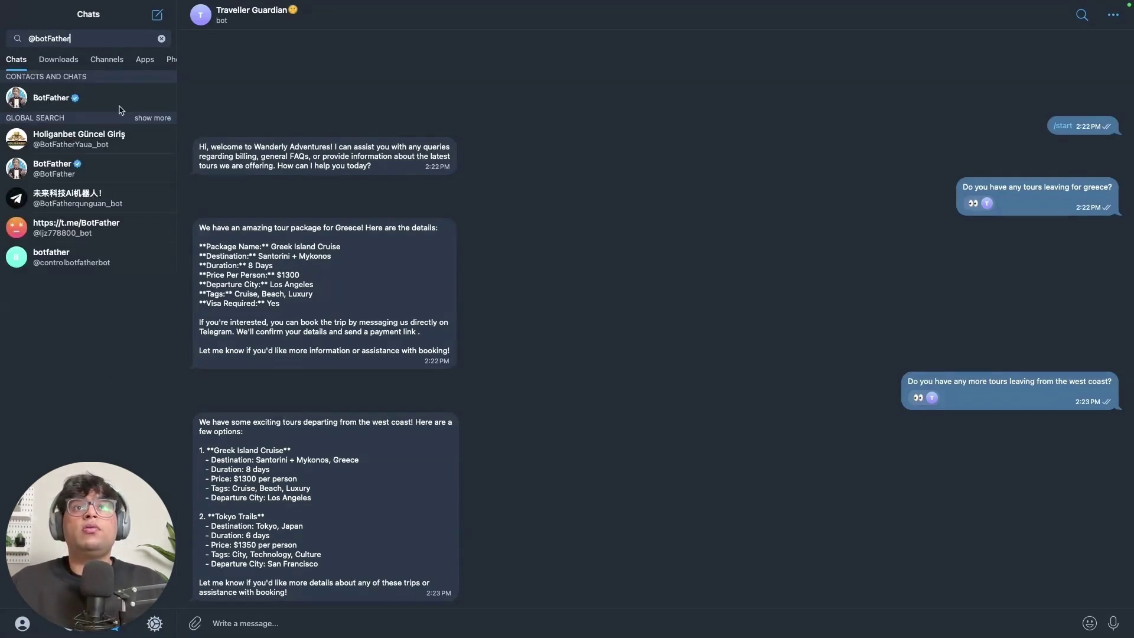
left_click(124, 108)
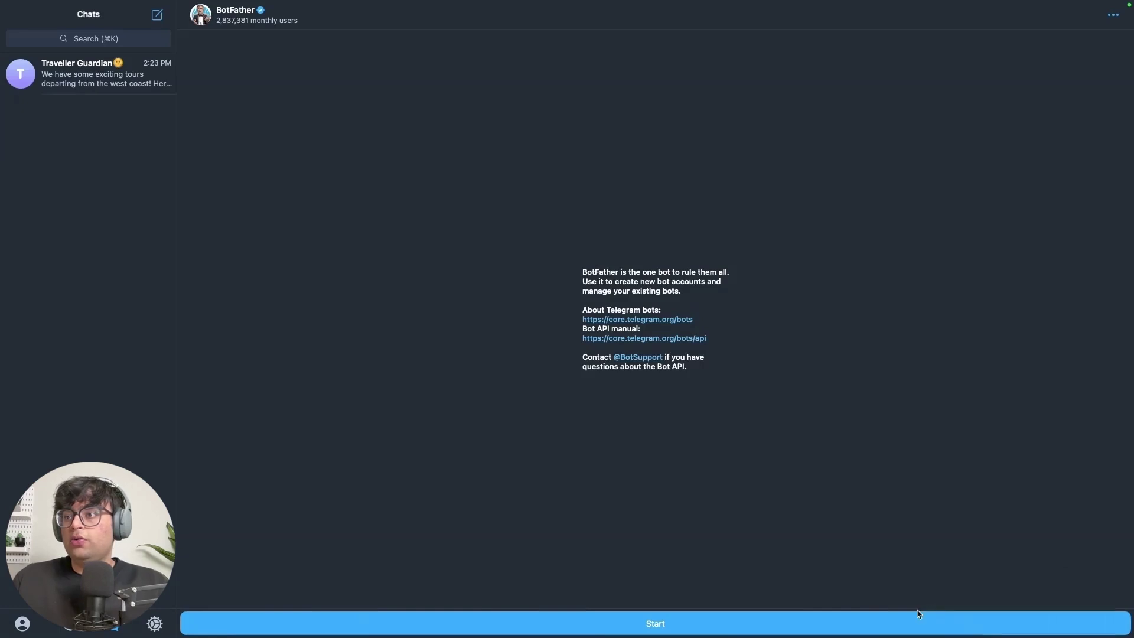
left_click(902, 624)
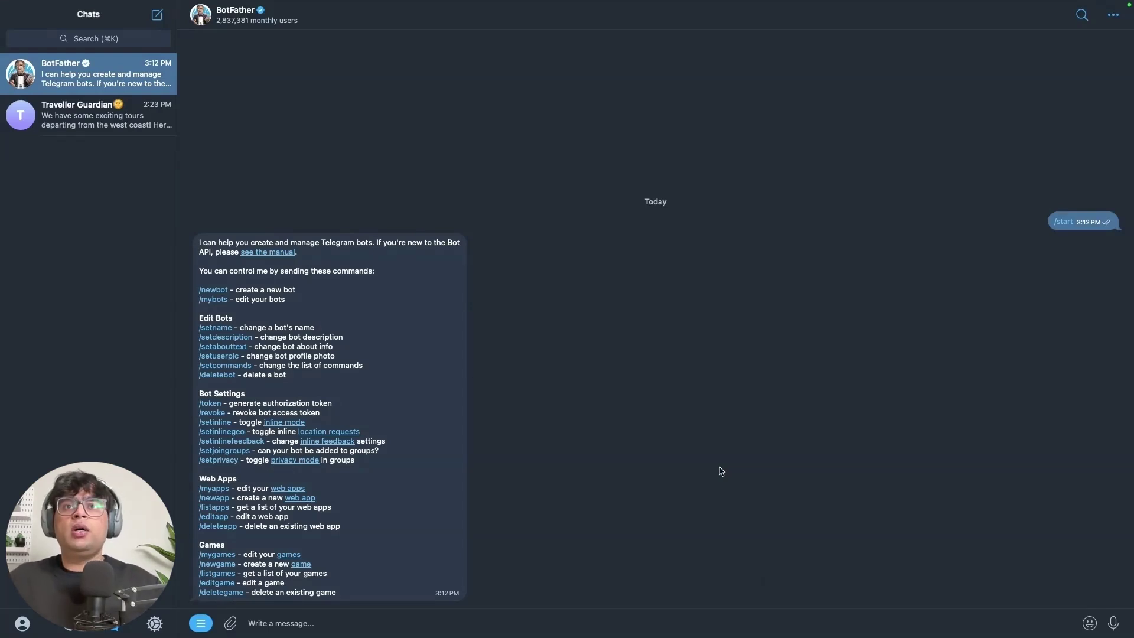
Create bot 'Wanderly' as wanderly_faq_bot after wanderly_bot was taken, and select its API token.
left_click(675, 626)
type("/newbot")
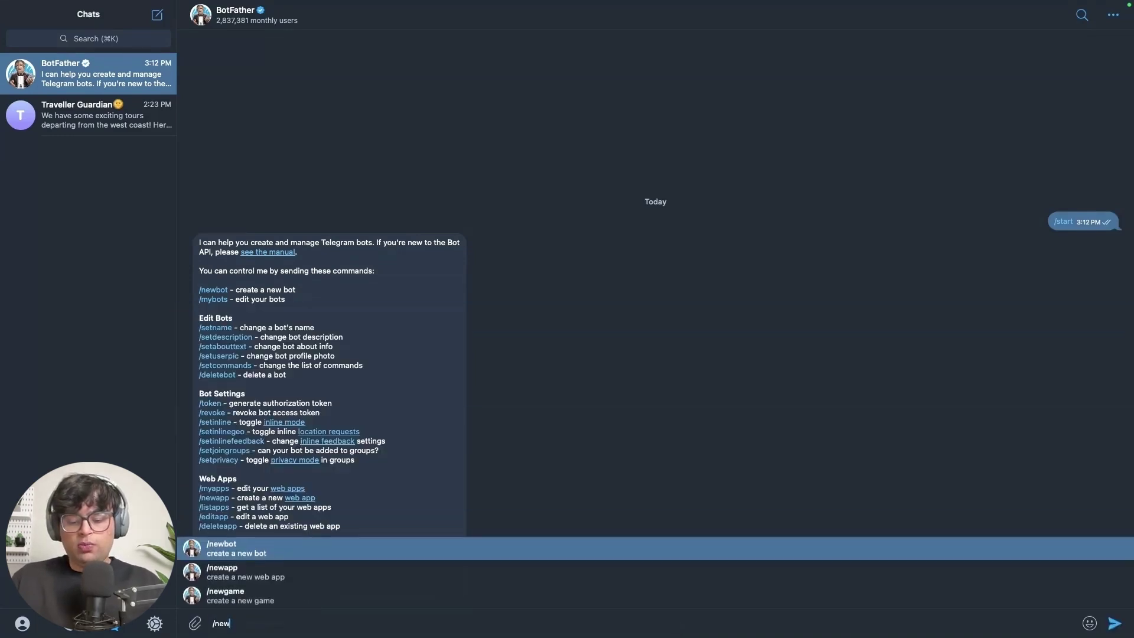
key("Return")
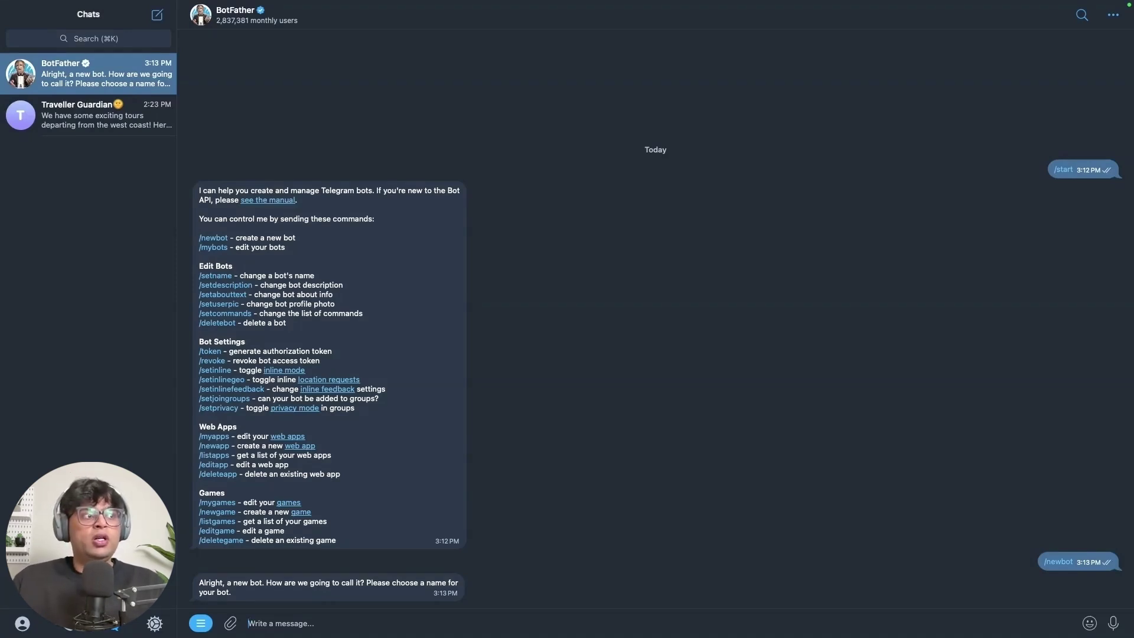
type("Wan")
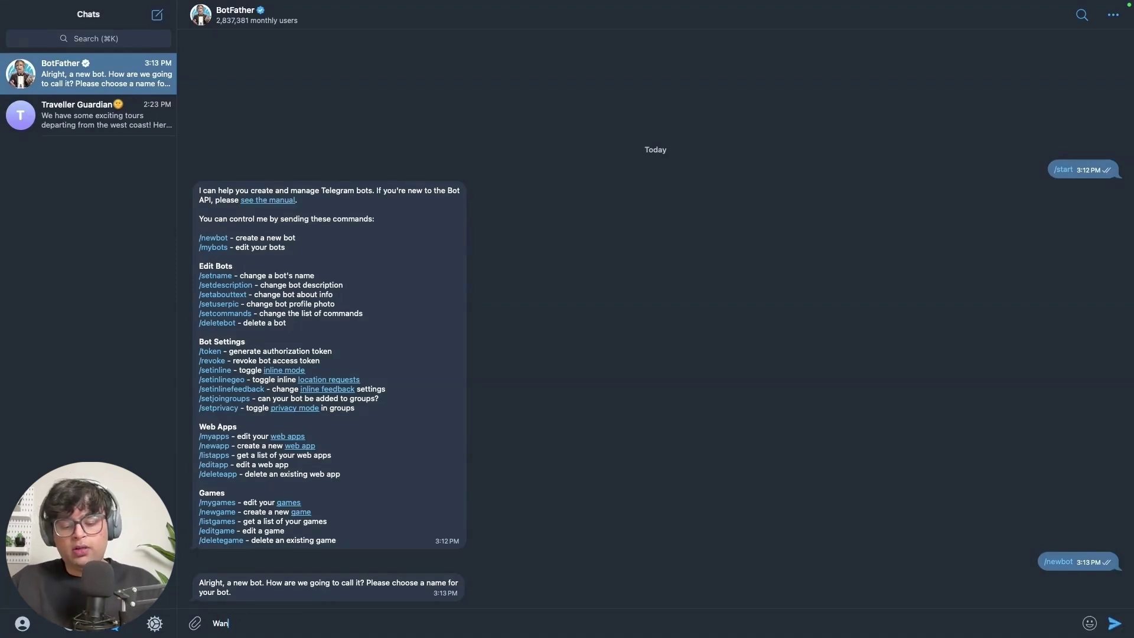
type("derly")
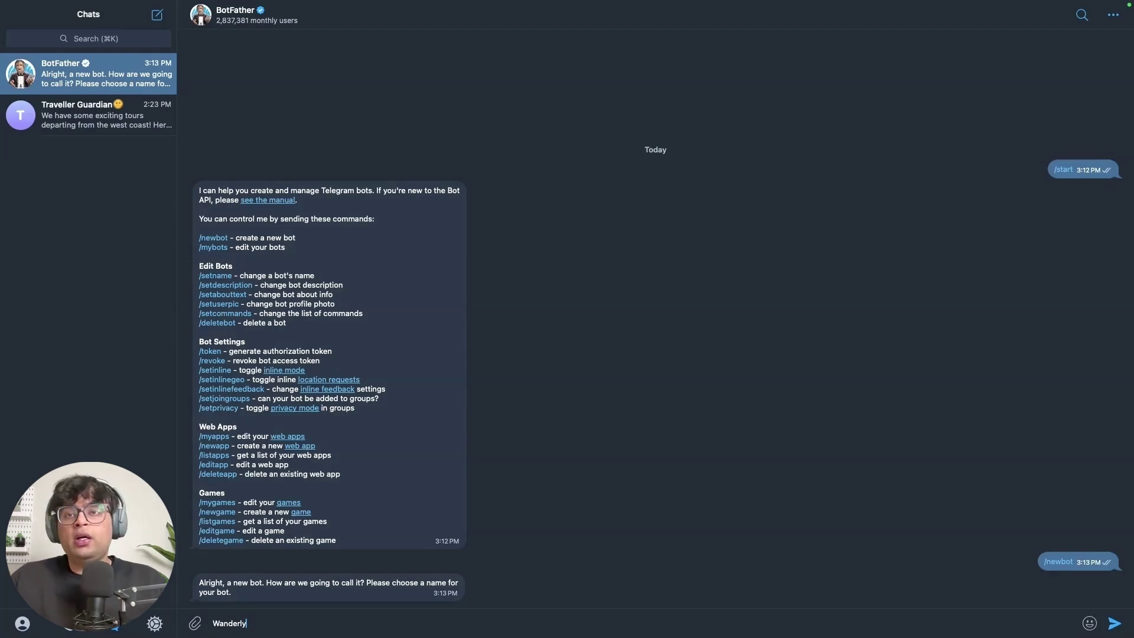
key("Return")
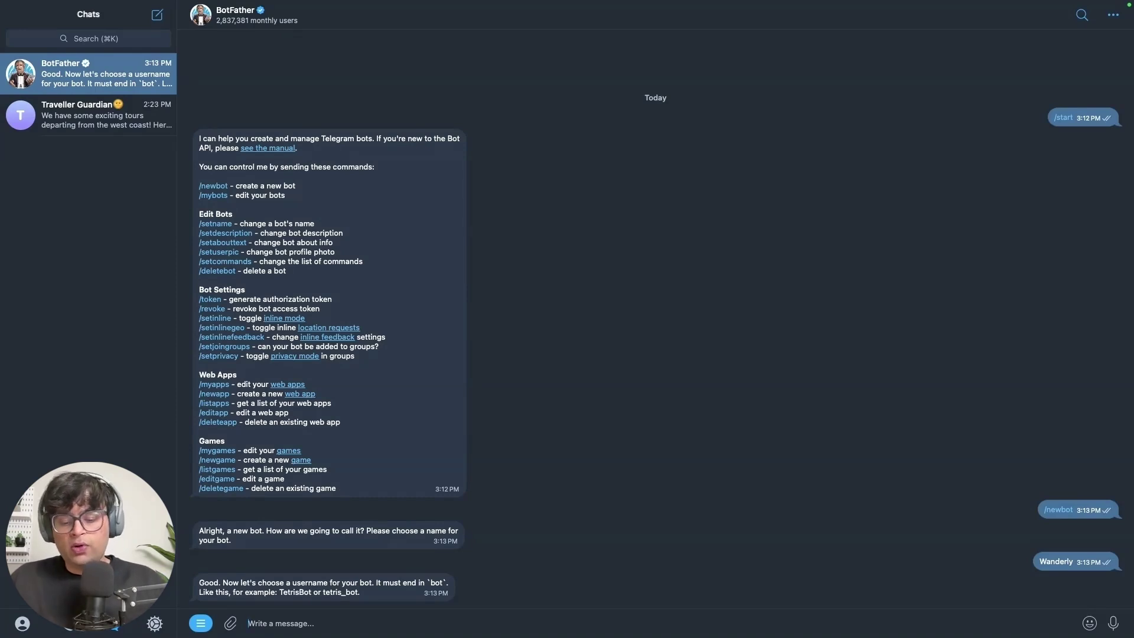
type("wanderl")
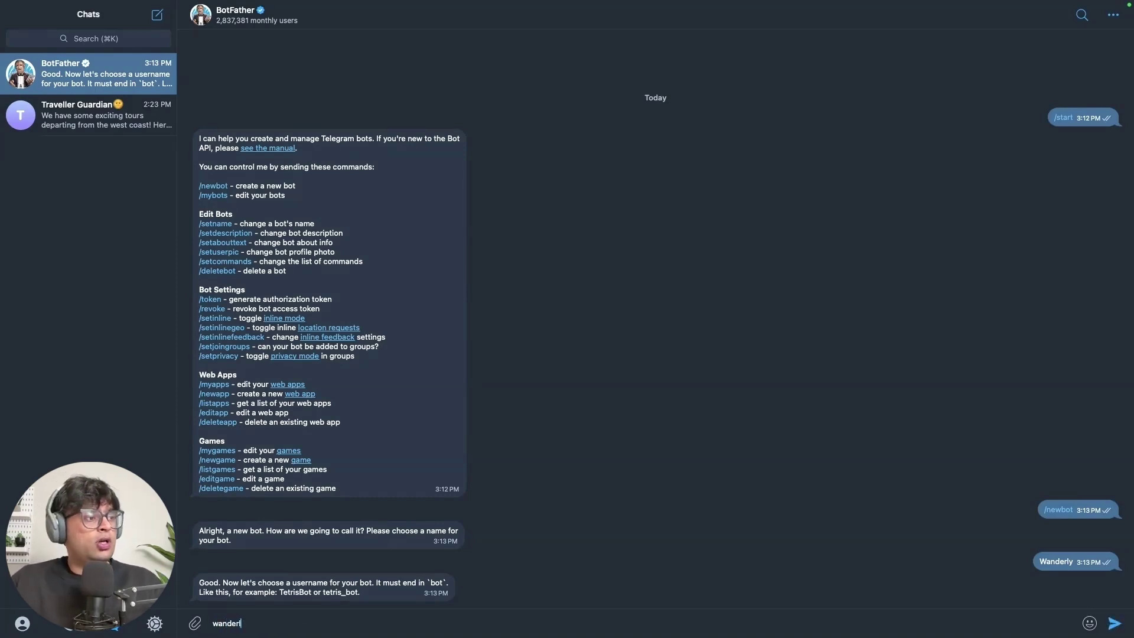
type("y_bot")
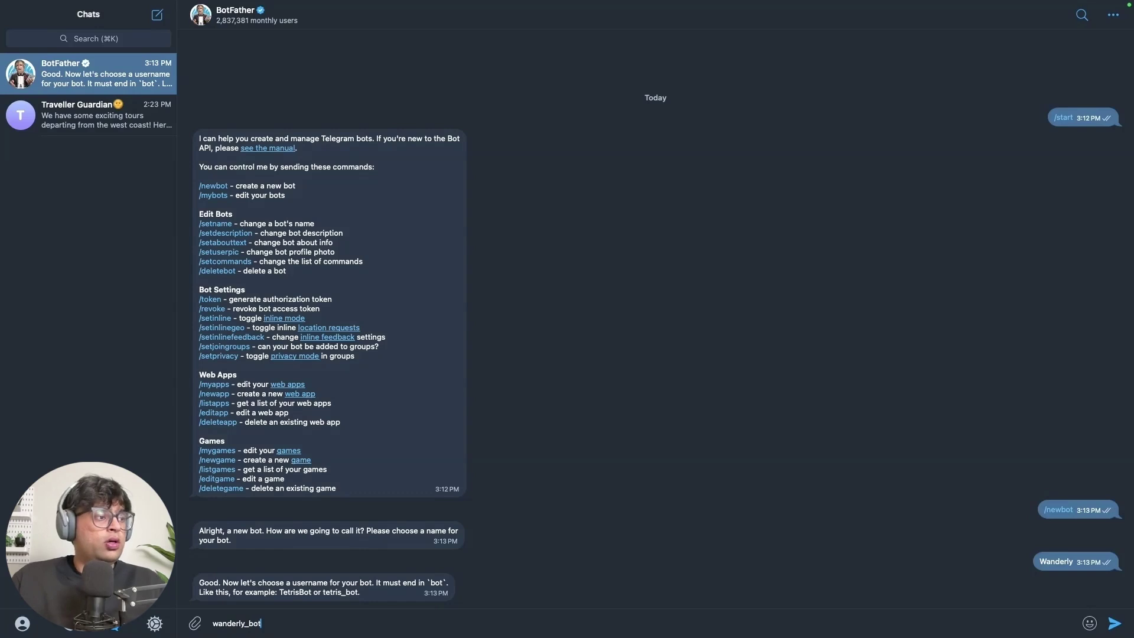
key("Return")
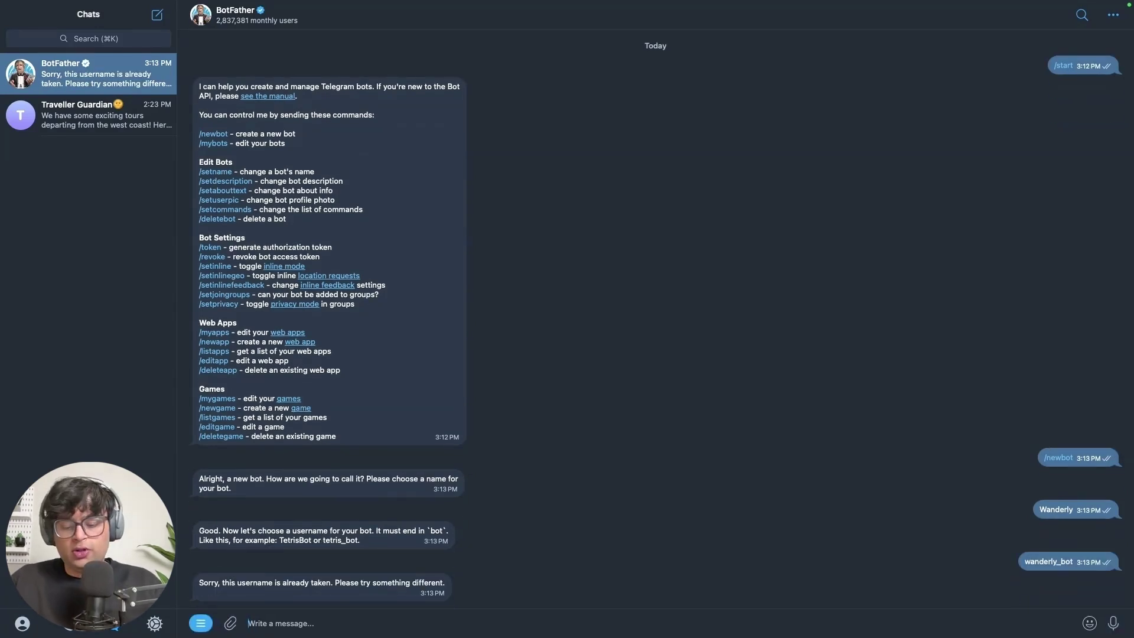
type("wanderly_fa")
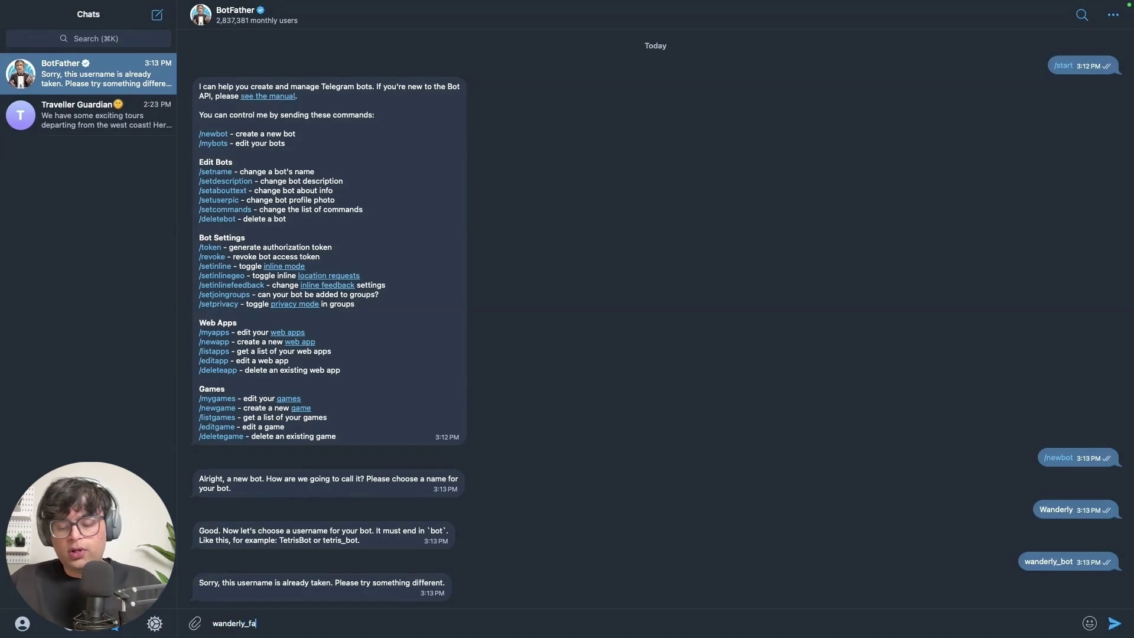
type("q_bot")
key("Return")
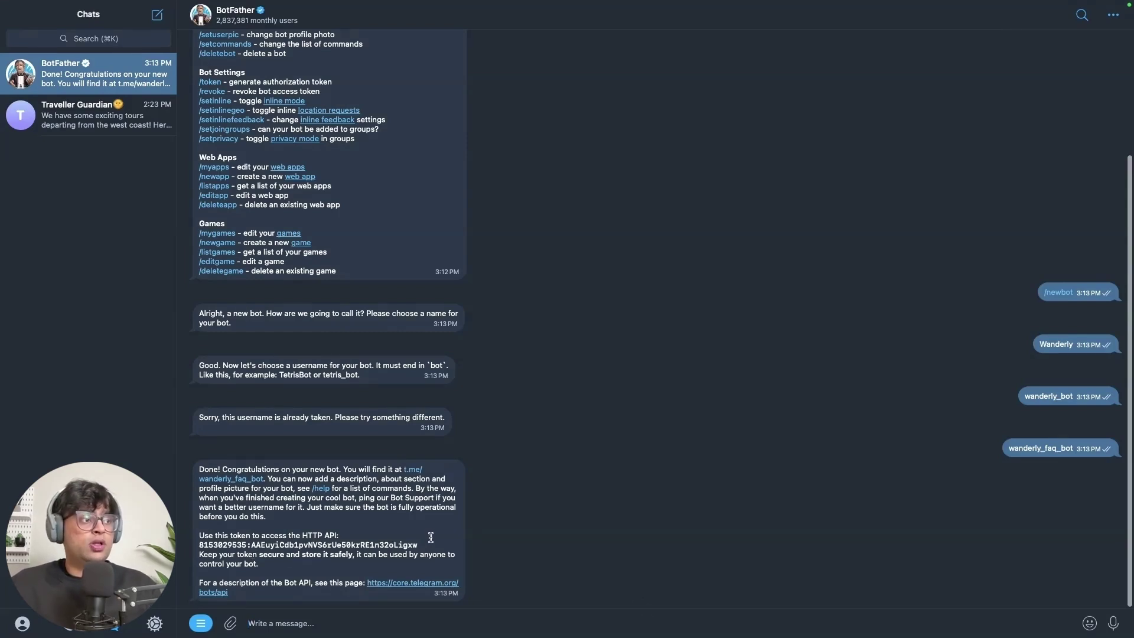
left_click_drag(430, 544, 184, 551)
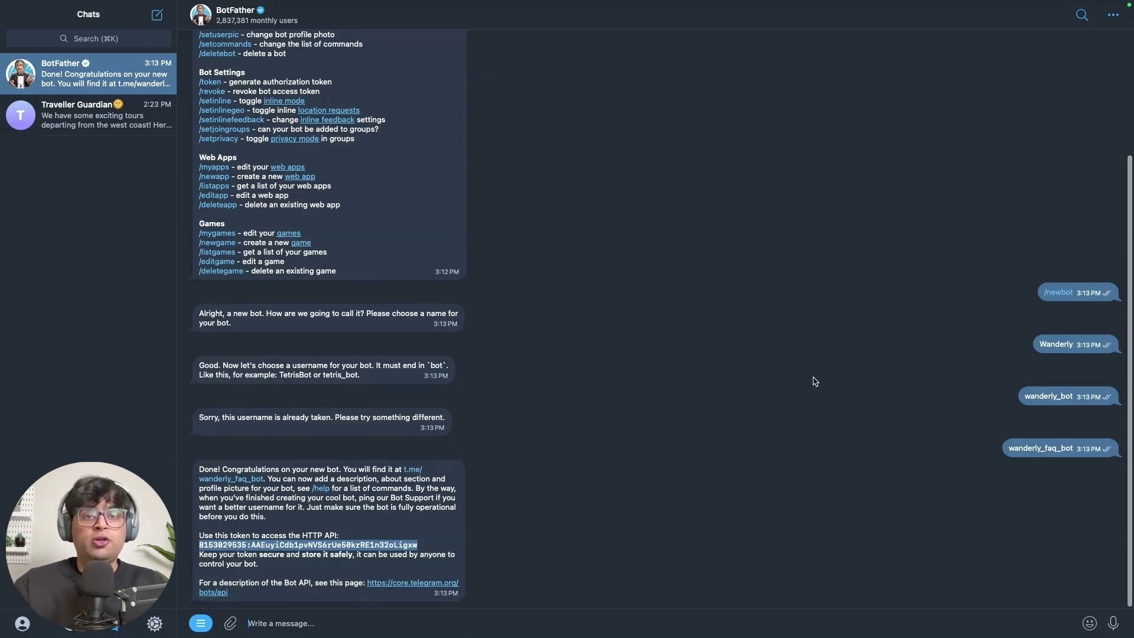
key("alt+Tab")
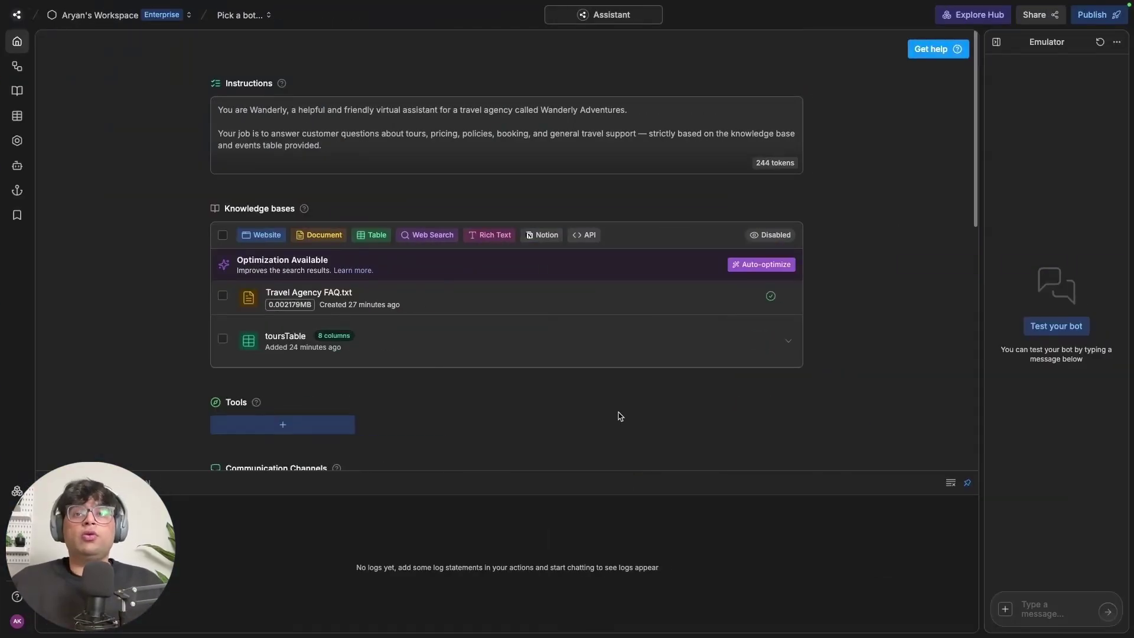
scroll(618, 416, "down", 3)
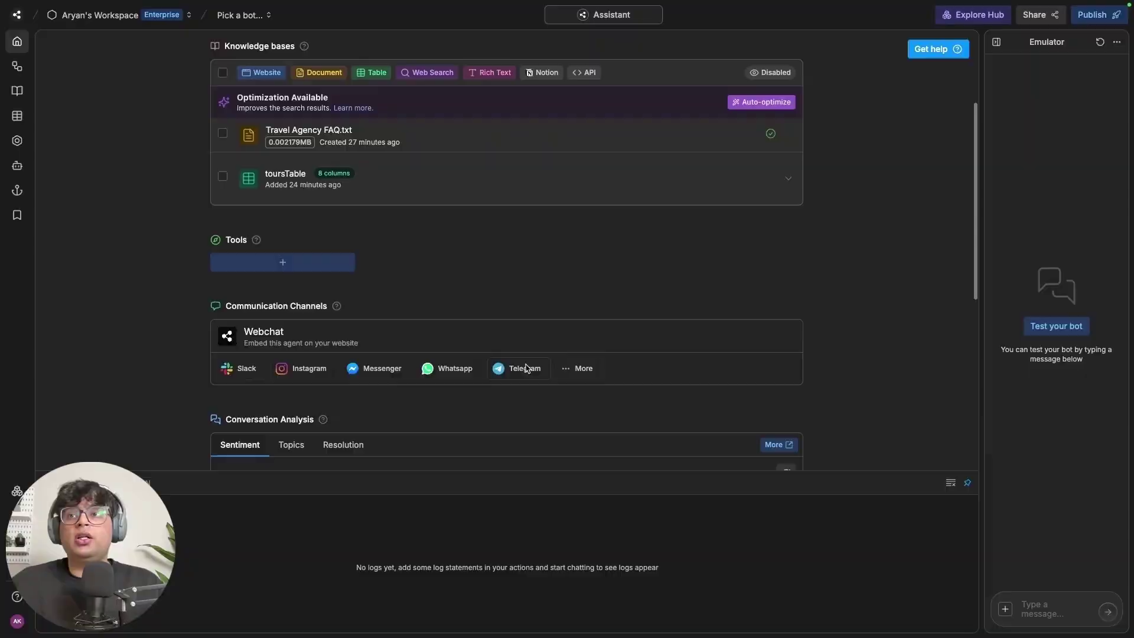
Save the BotFather token in the Telegram integration's Bot Token field, then publish the bot.
left_click(527, 370)
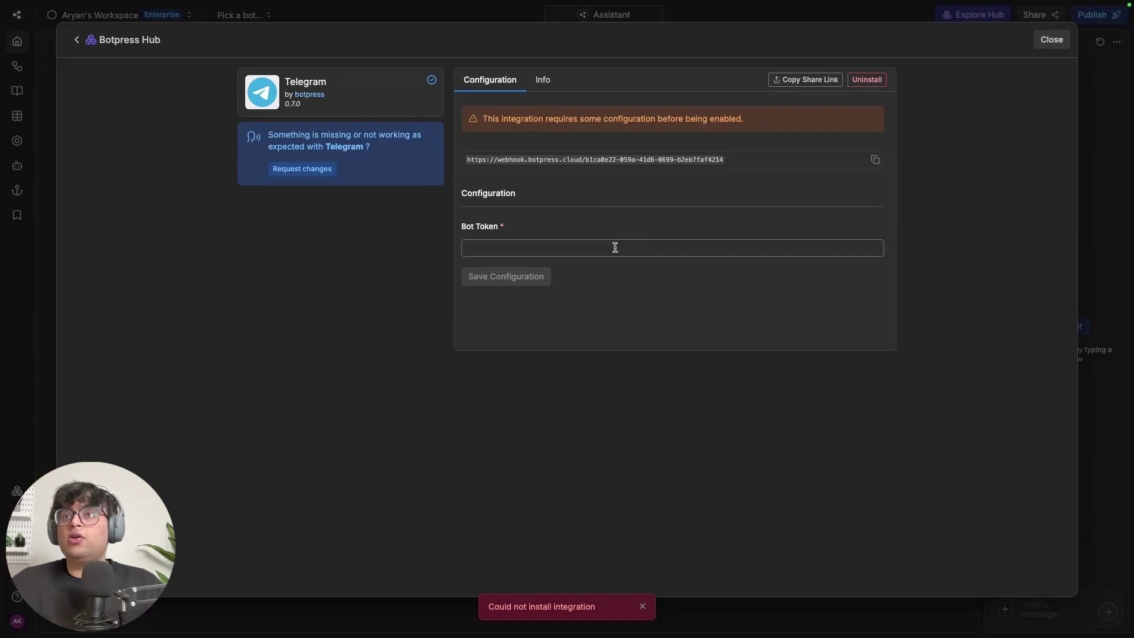
left_click(614, 247)
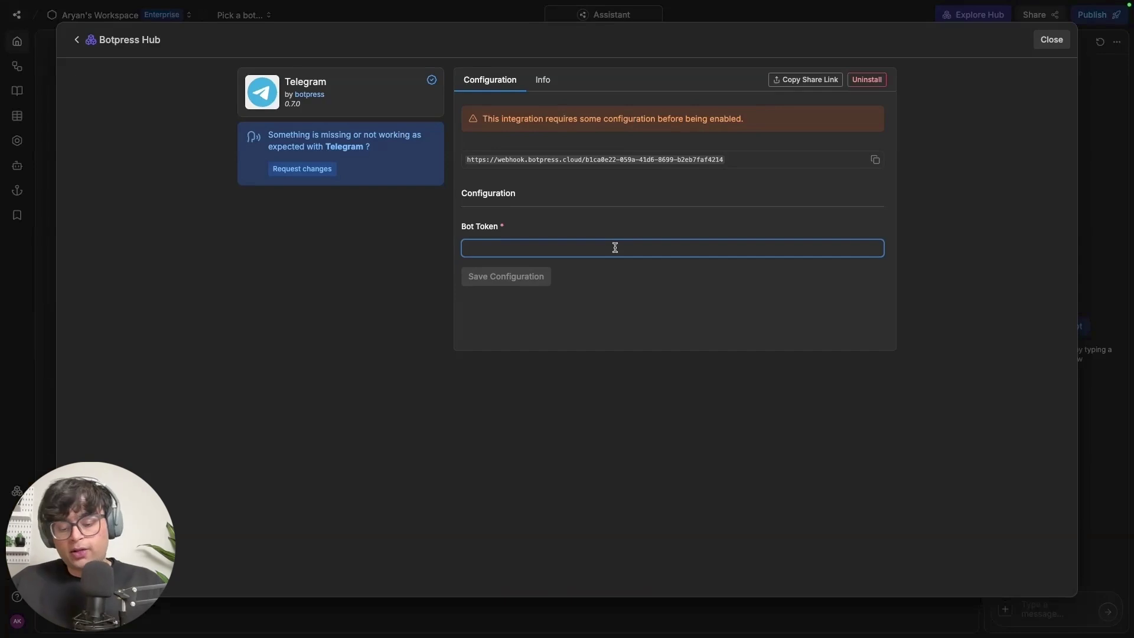
key("ctrl+v")
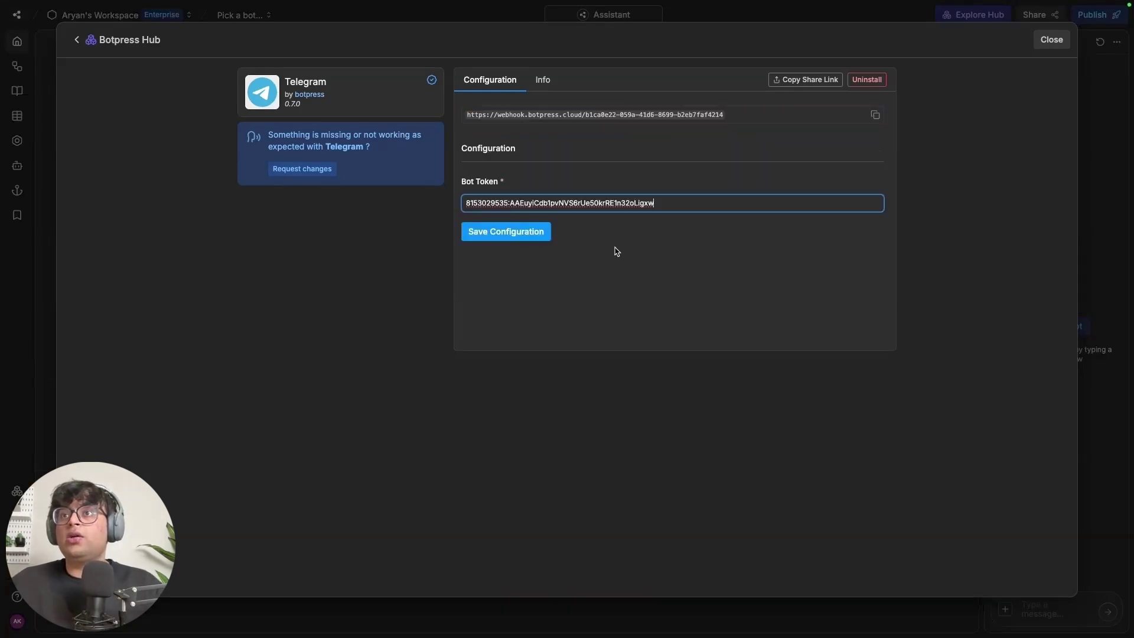
left_click(532, 231)
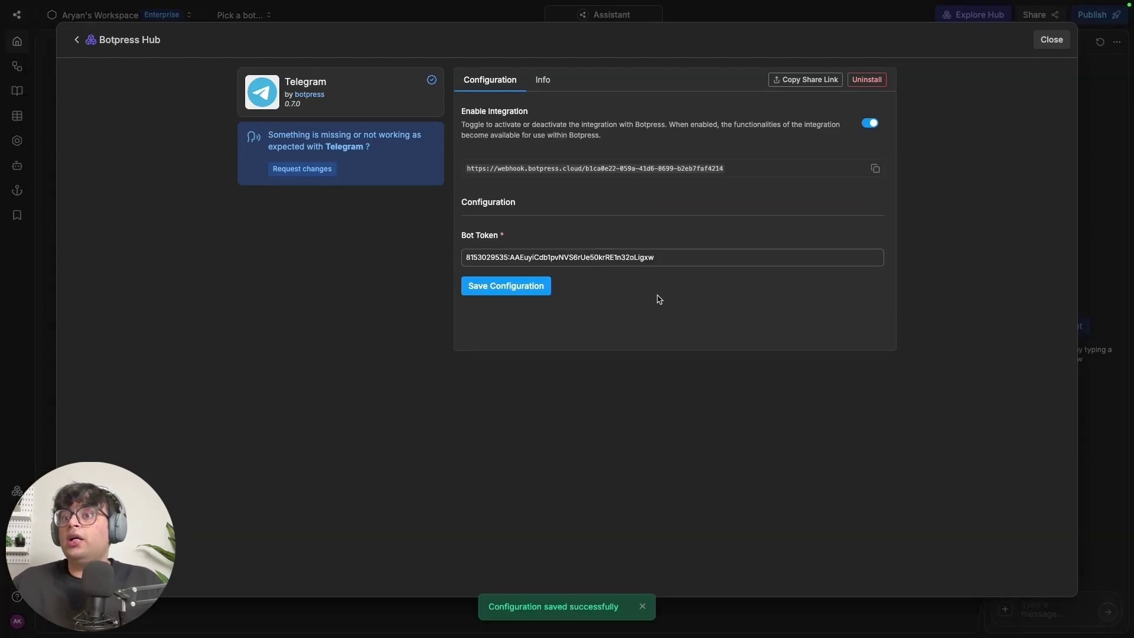
left_click(1047, 47)
scroll(849, 240, "up", 3)
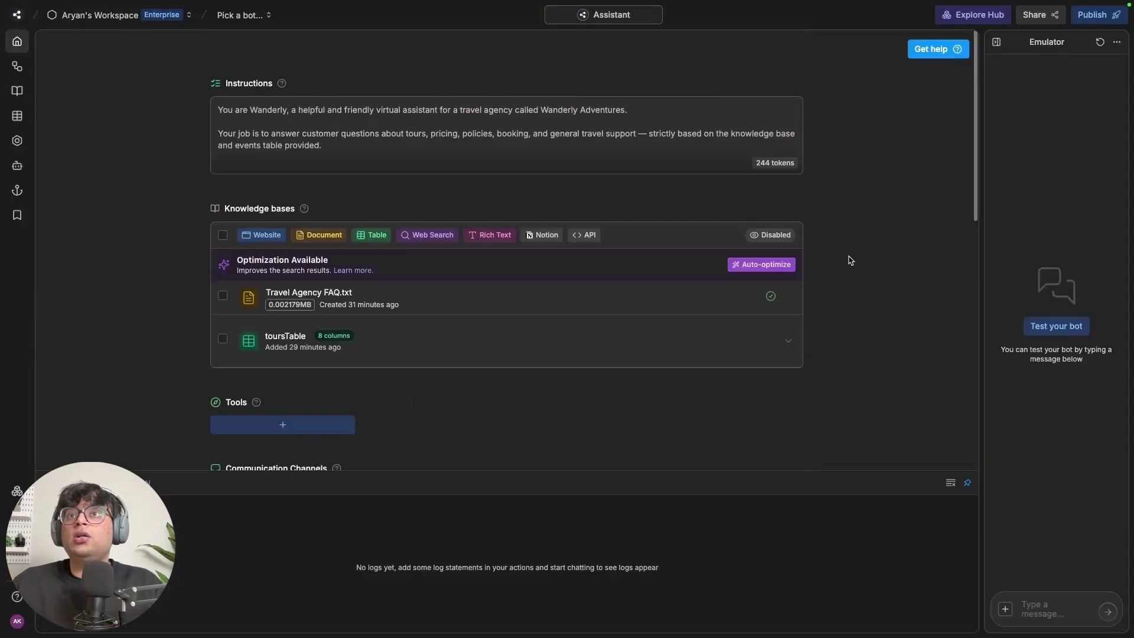
left_click(1093, 15)
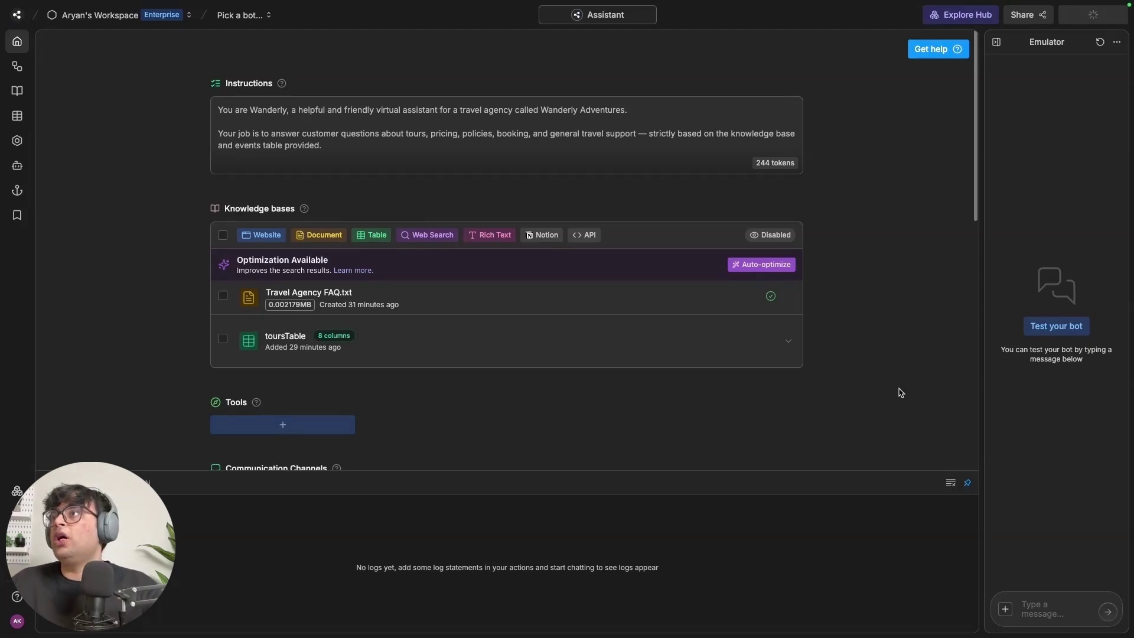
key("alt+Tab")
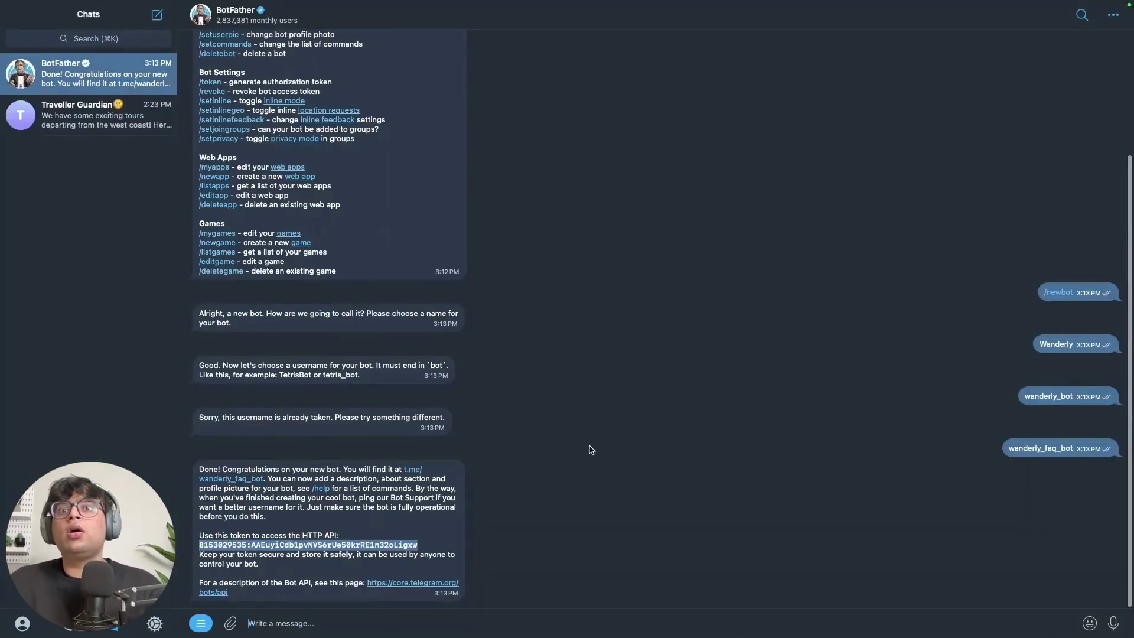
Start the chat via t.me/wanderly_faq_bot, then ask about Europe trips under $1000.
left_click(413, 470)
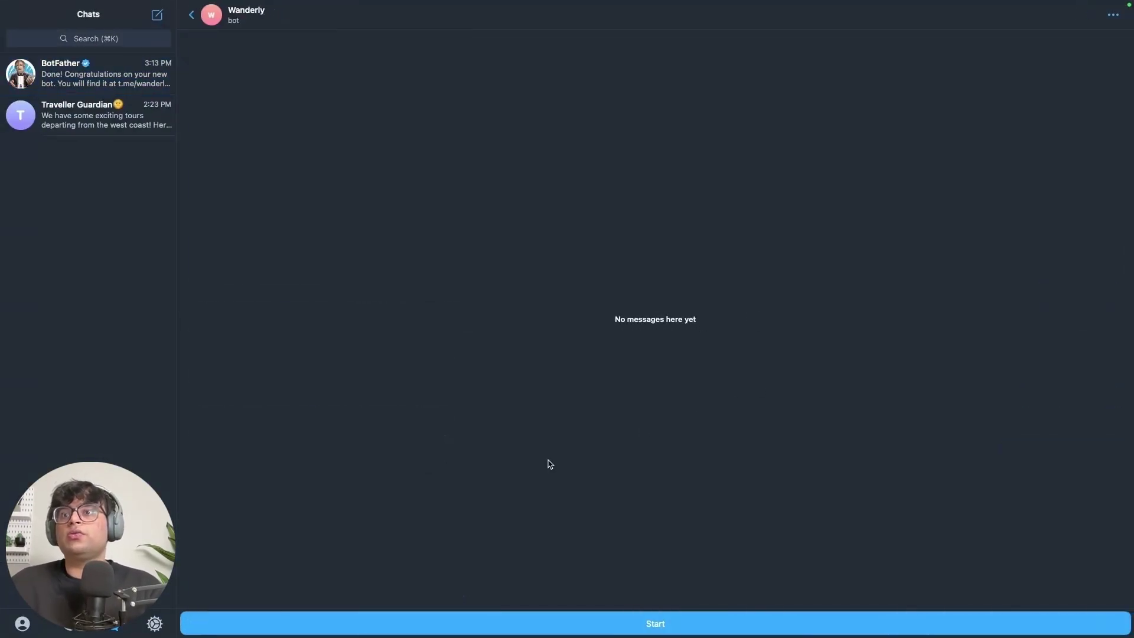
left_click(685, 627)
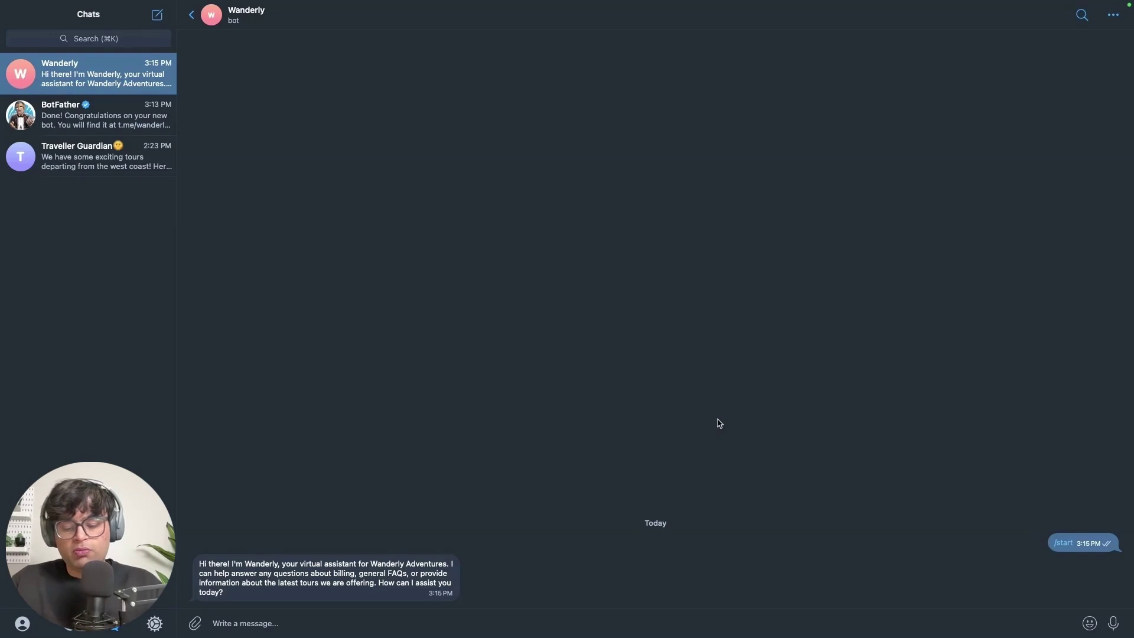
type("Hey can I know")
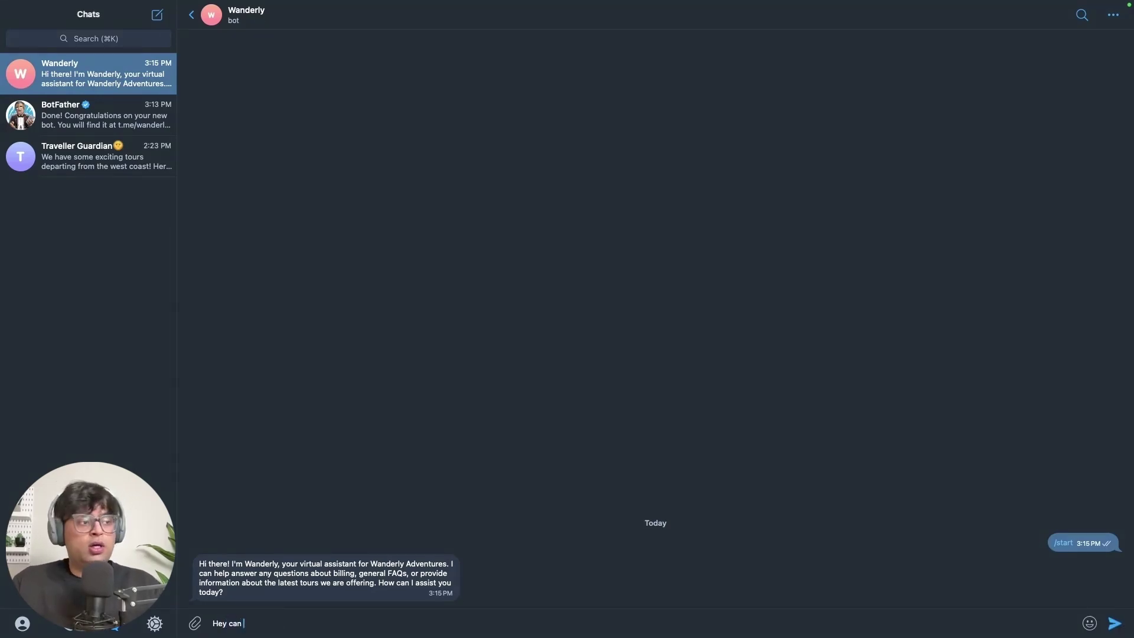
type(" about")
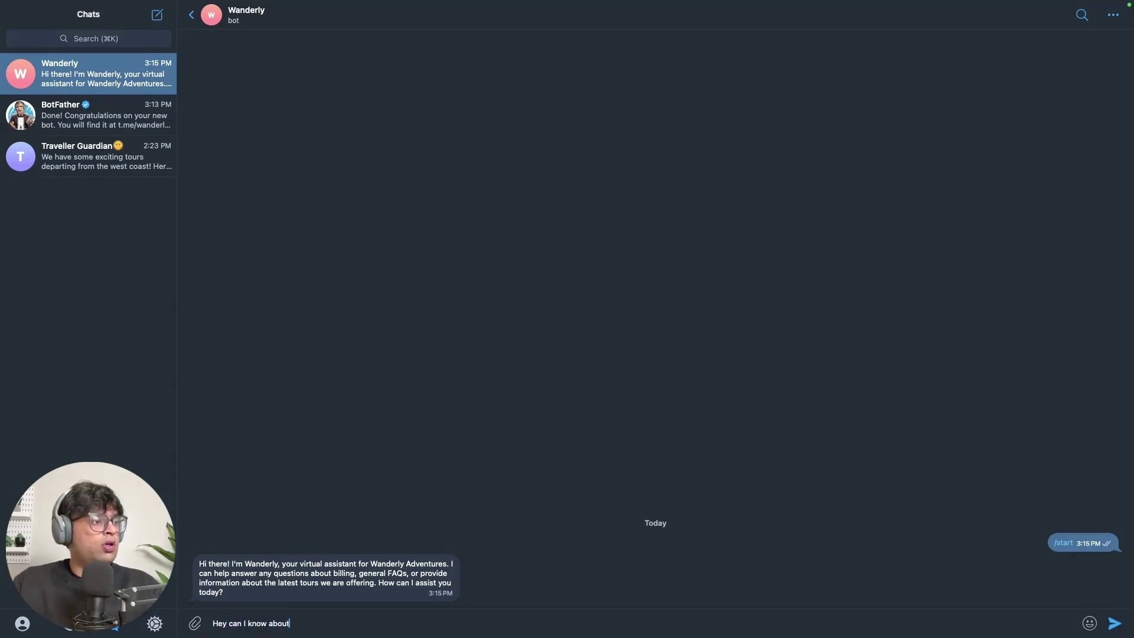
type(" the trips ")
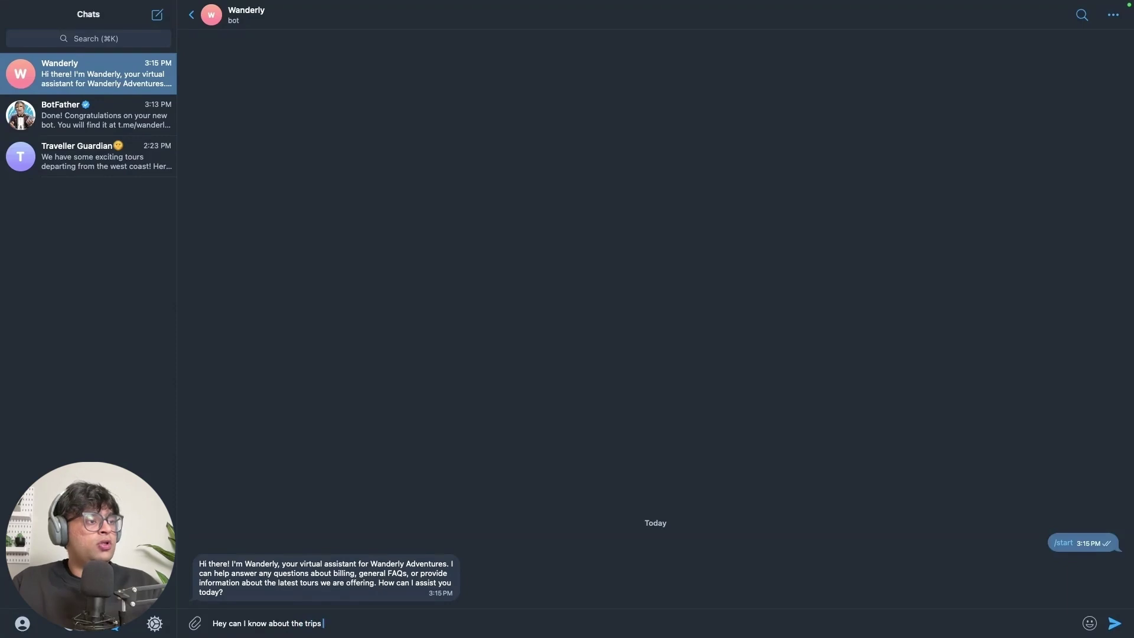
type("that are le")
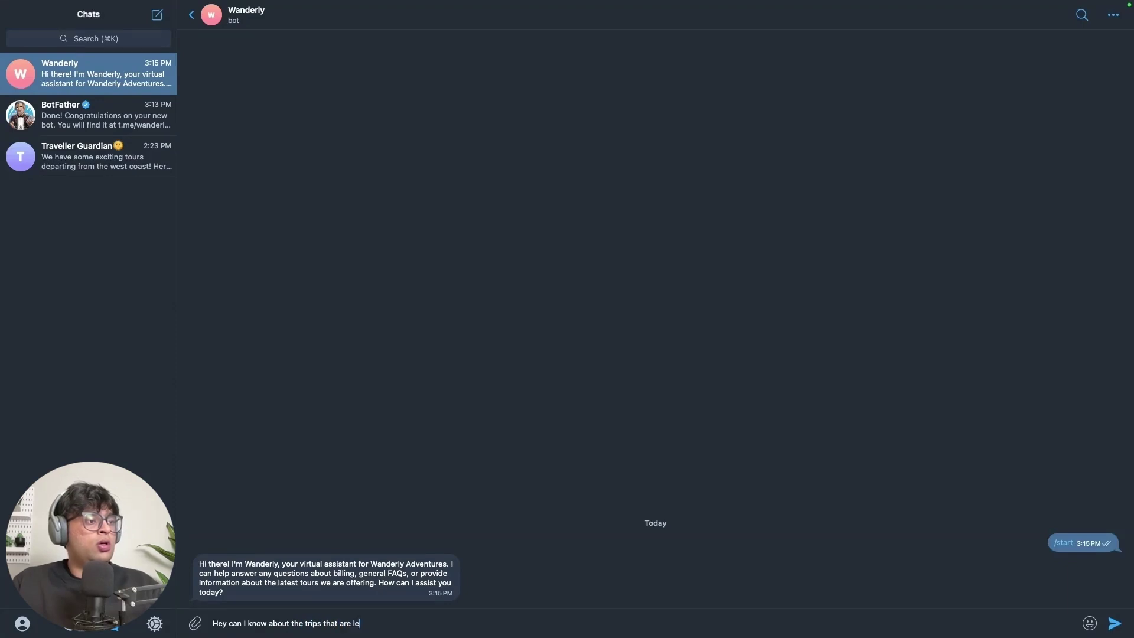
type("aving for europe f")
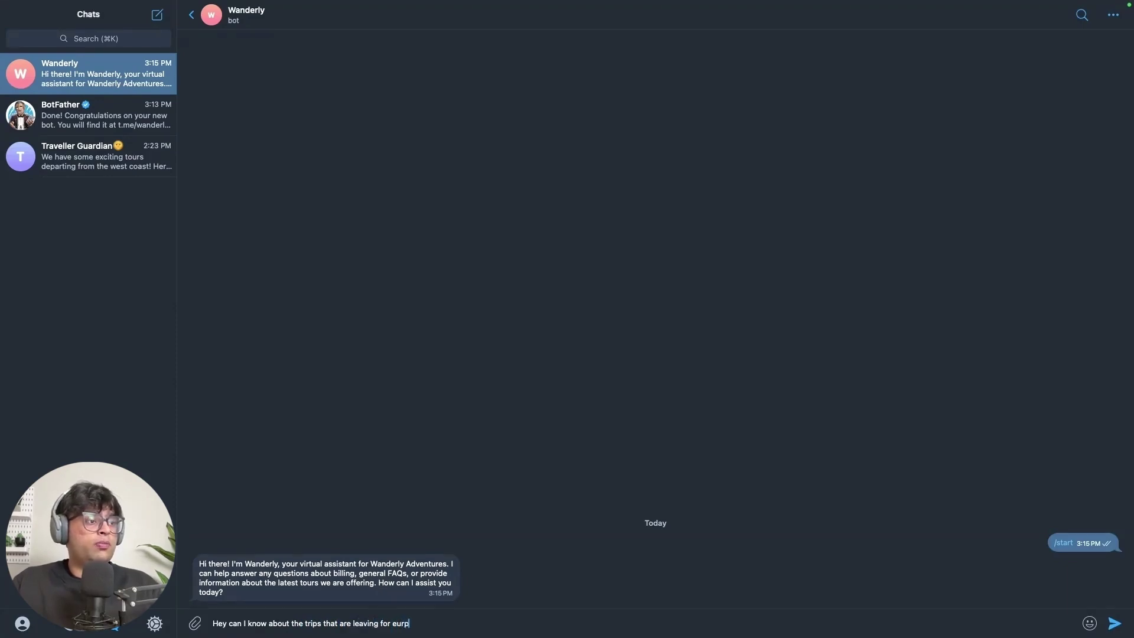
type("or le")
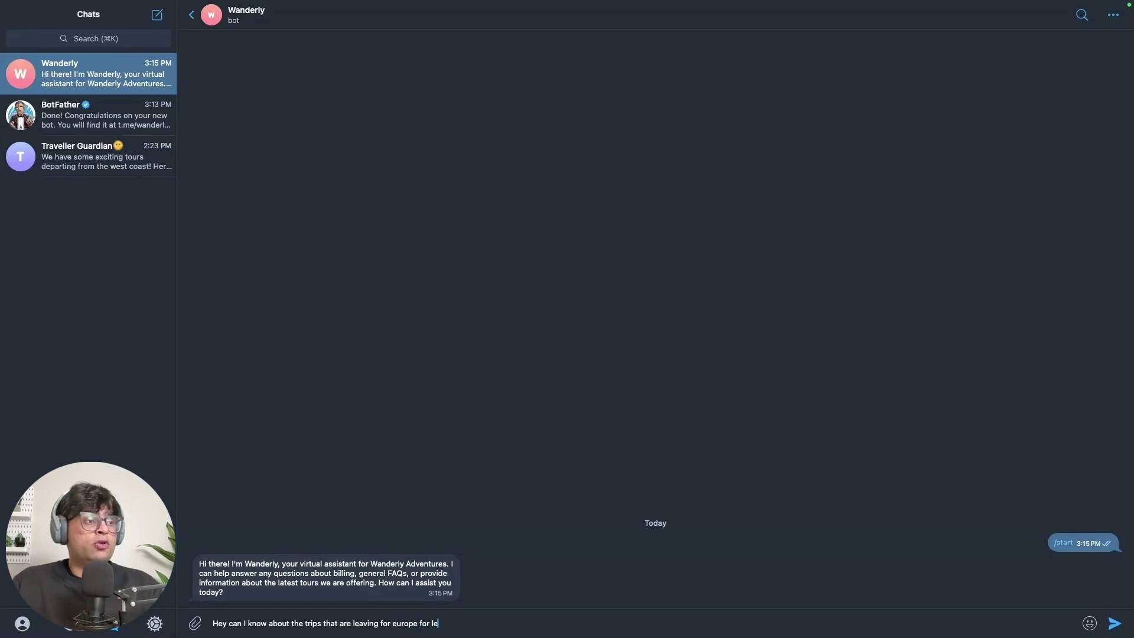
type("ss than a tho")
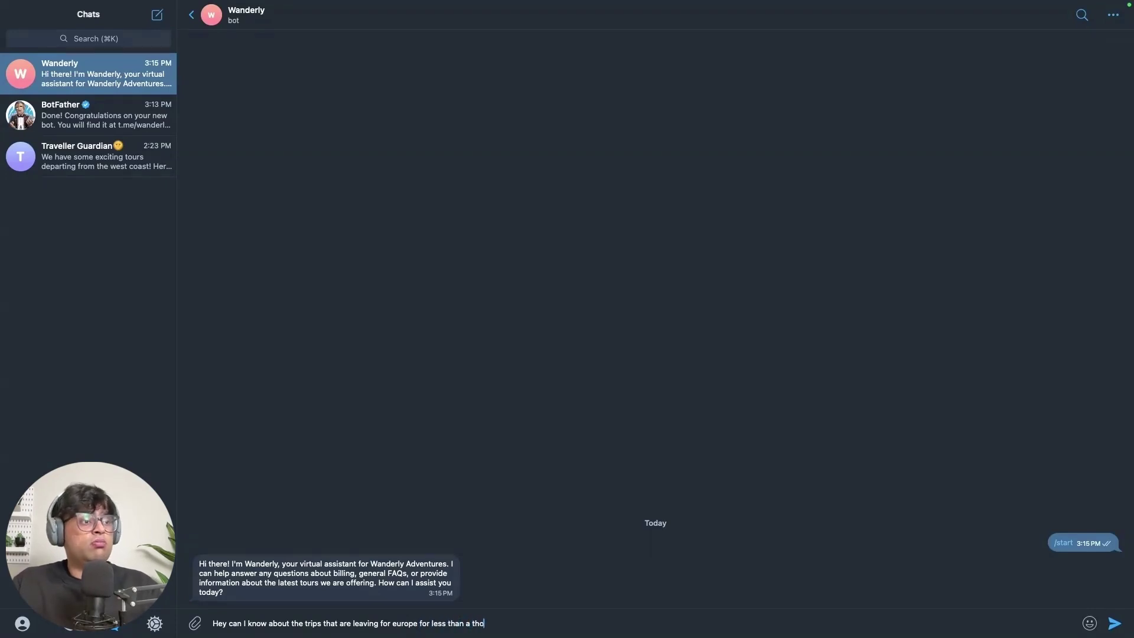
type("usand dollars?")
key("Return")
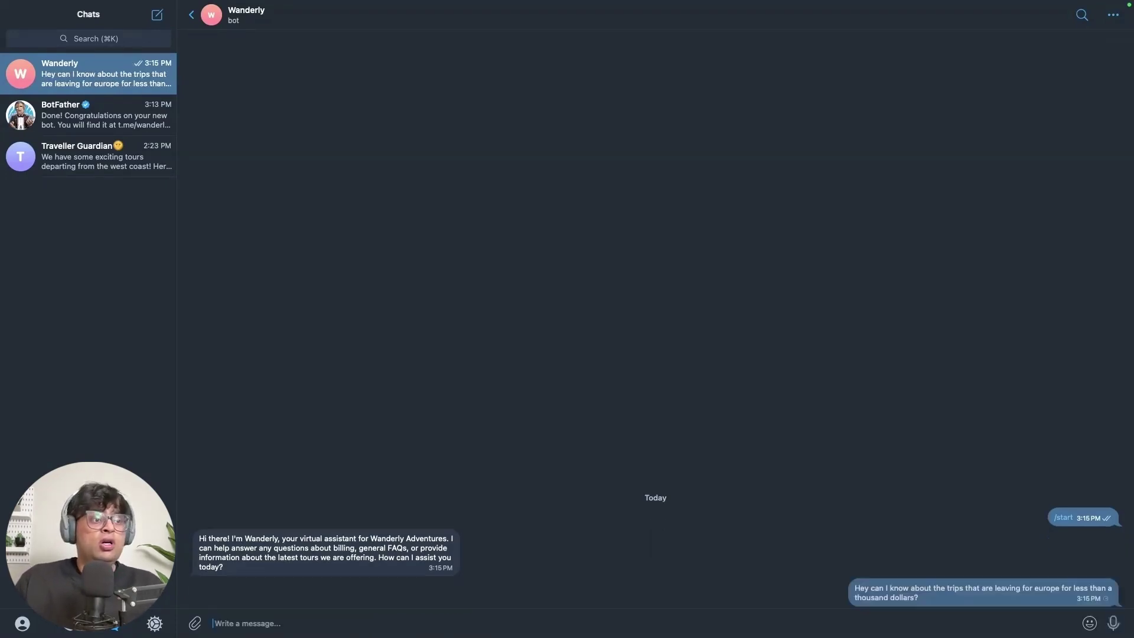